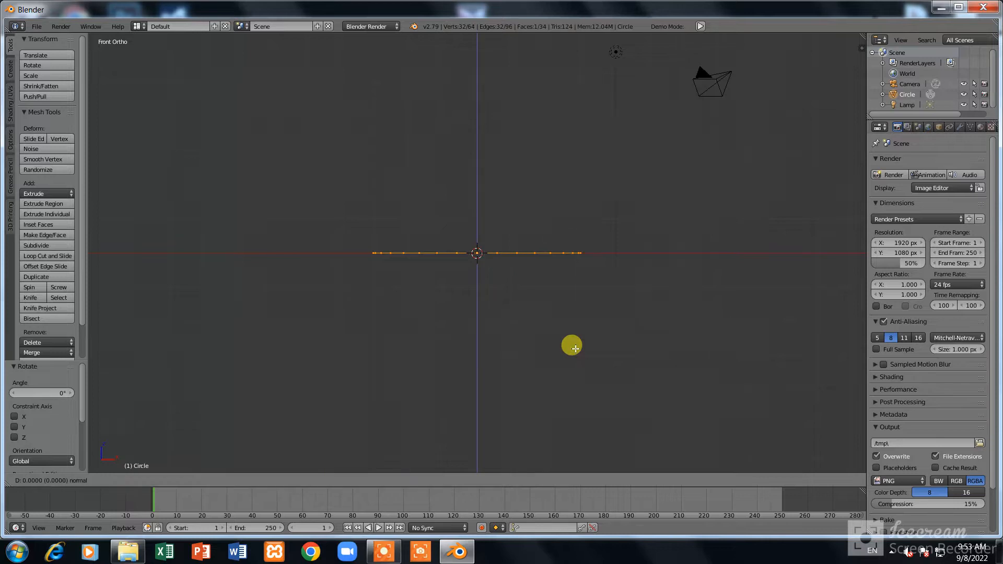
- Extrude the filled circle upward into a short, wide cylinder
left_click(580, 279)
key("Tab")
middle_click_drag(582, 280, 694, 269)
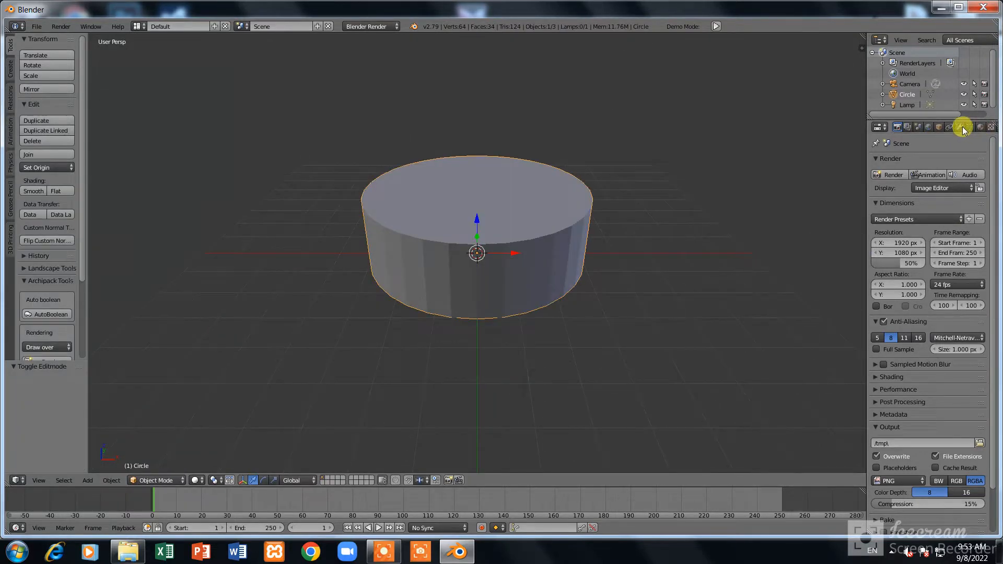
- Add a Subdivision Surface modifier to the cylinder with 2 view subdivisions
left_click(961, 128)
left_click(935, 162)
left_click(806, 316)
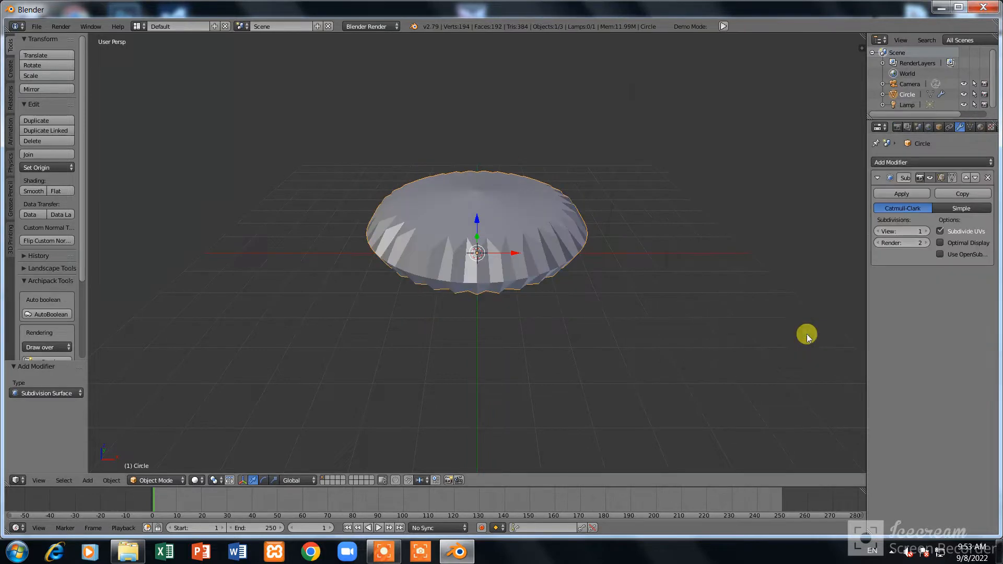
left_click(928, 231)
key("KP_1")
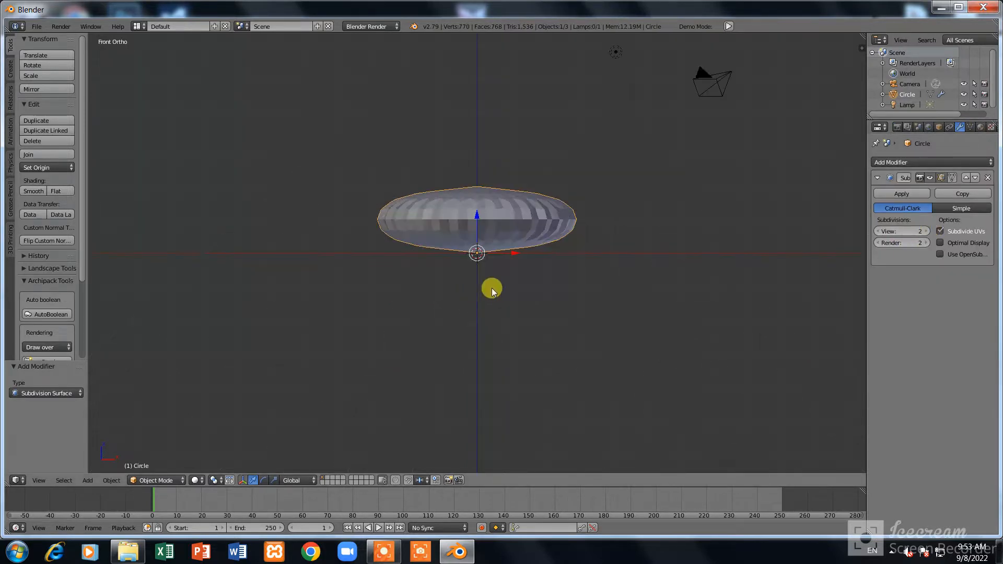
- Scale the rounded body vertically along the Z axis
key("s")
key("z")
left_click(488, 294)
key("Tab")
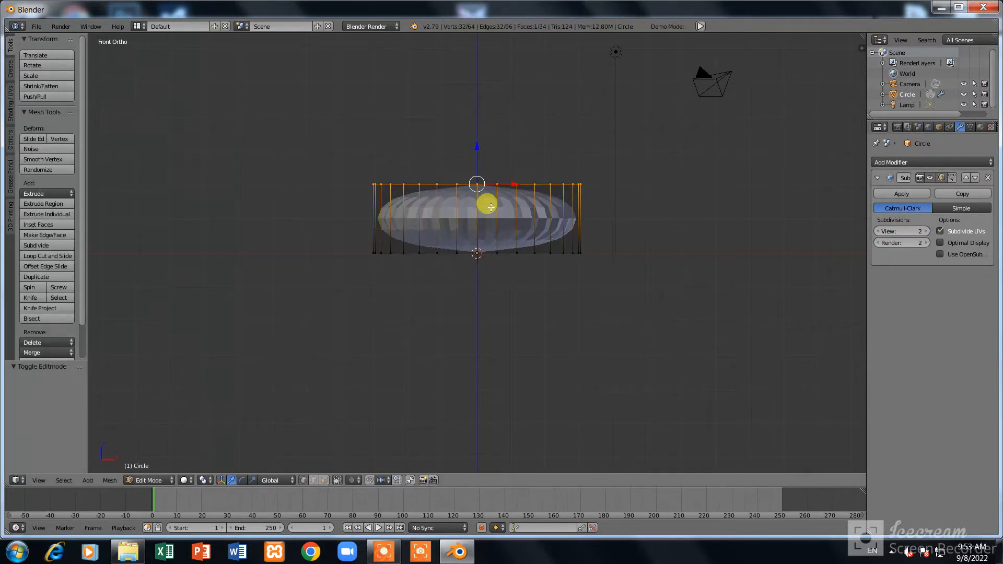
middle_click_drag(486, 204, 522, 217)
key("Tab")
- Add a mesh circle and scale it up so its rim extends beyond the rounded body
key("shift+a")
mouse_move(538, 218)
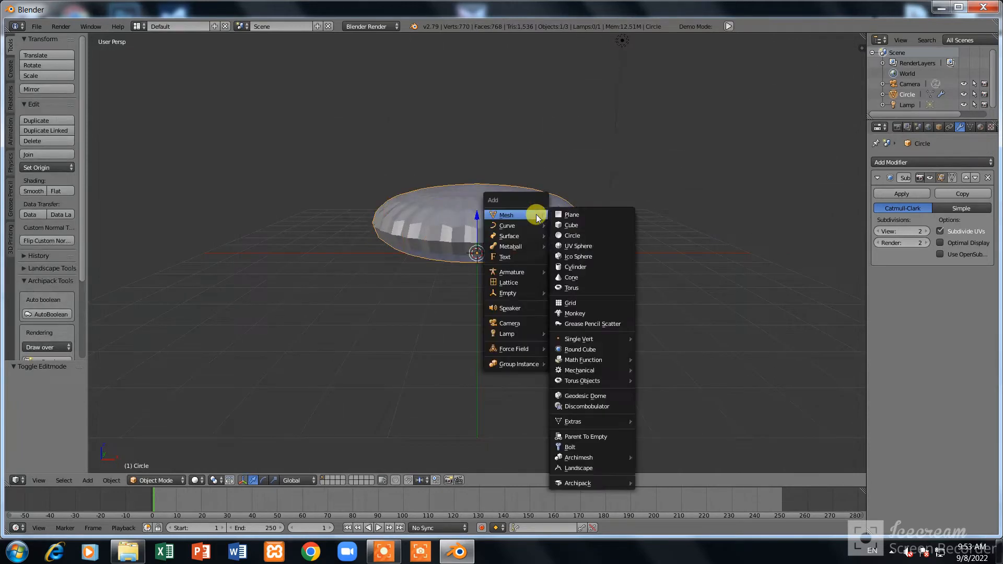
left_click(572, 236)
key("KP_7")
key("s")
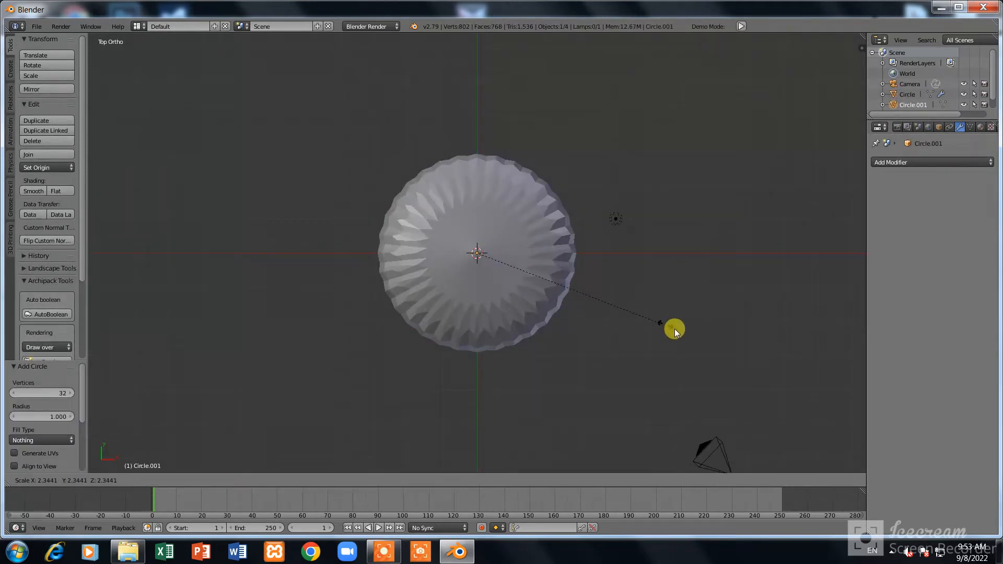
left_click(778, 363)
- Fill the new circle and extrude it upward by about 0.31 to form a flat base
key("Tab")
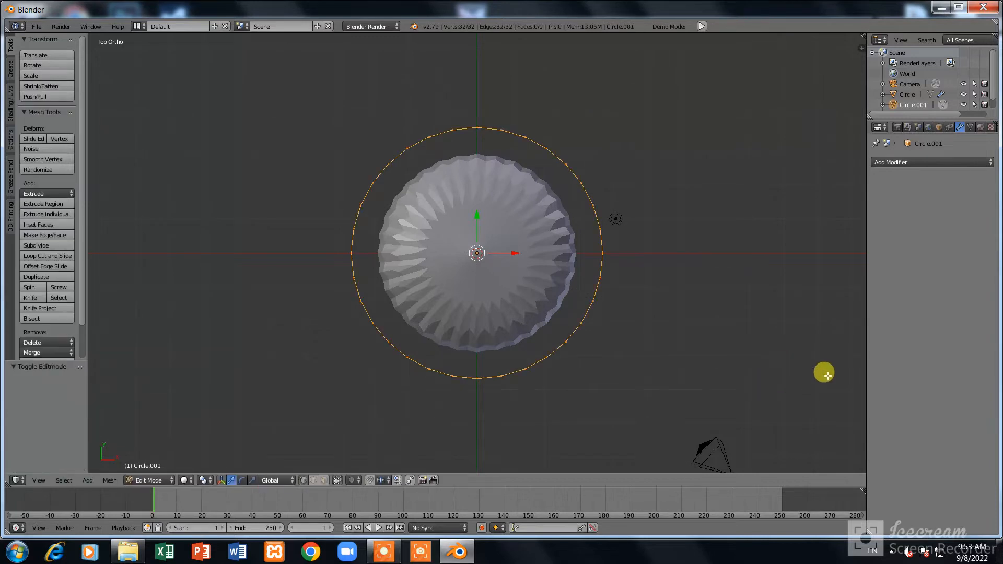
key("f")
key("KP_1")
key("e")
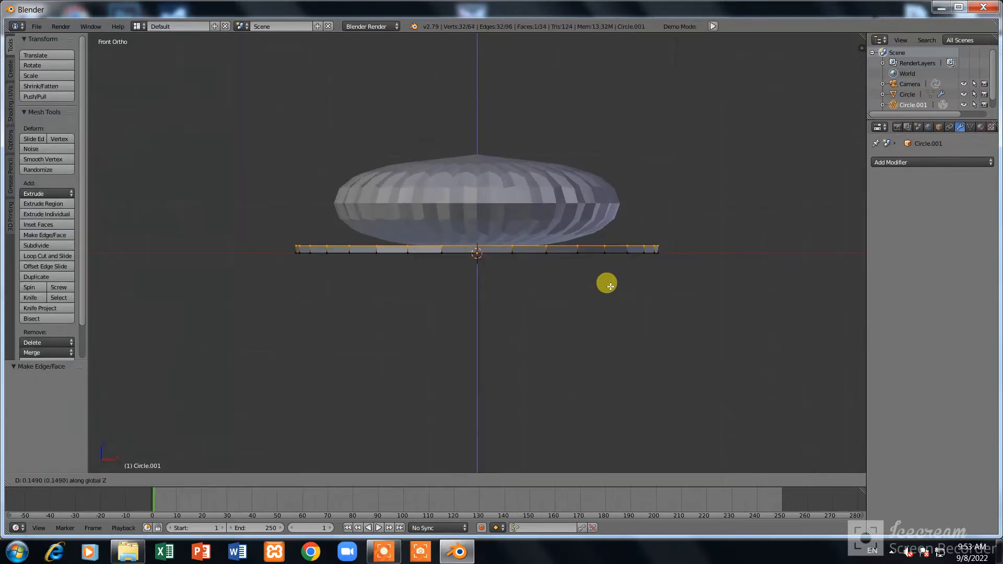
left_click(611, 281)
- Add a Subdivision Surface modifier to the flat base and return to Object Mode
left_click(944, 162)
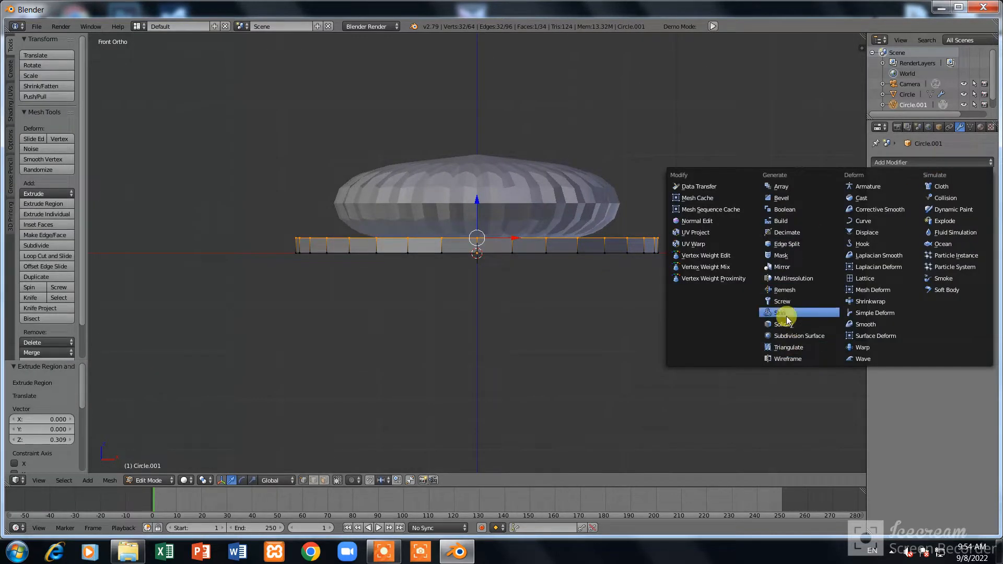
left_click(793, 335)
left_click(154, 480)
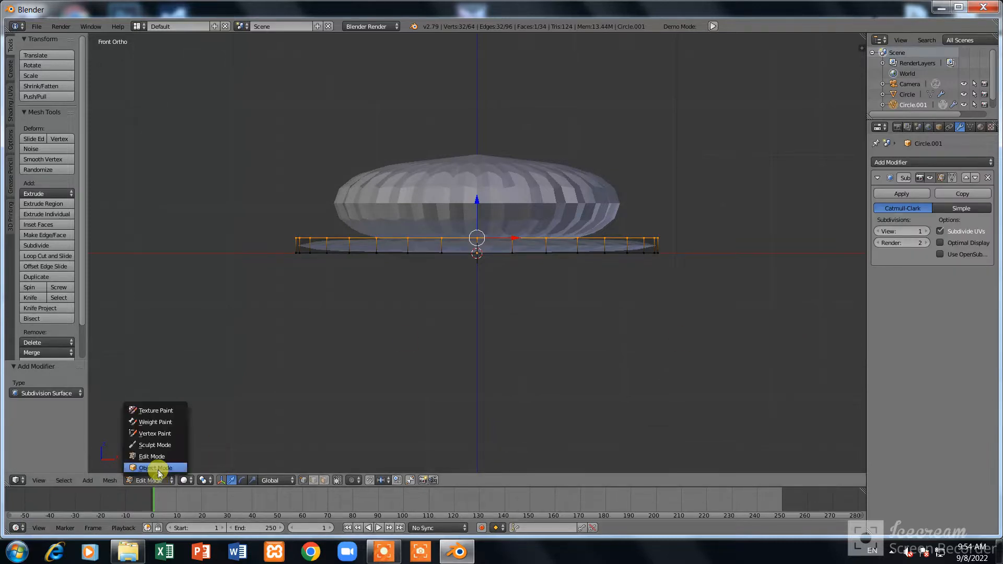
left_click(152, 441)
- Shade the upper rounded body smooth
key("KP_8")
key("KP_8")
key("KP_8")
right_click(531, 262)
key("shift+a")
left_click(33, 192)
key("KP_2")
key("KP_2")
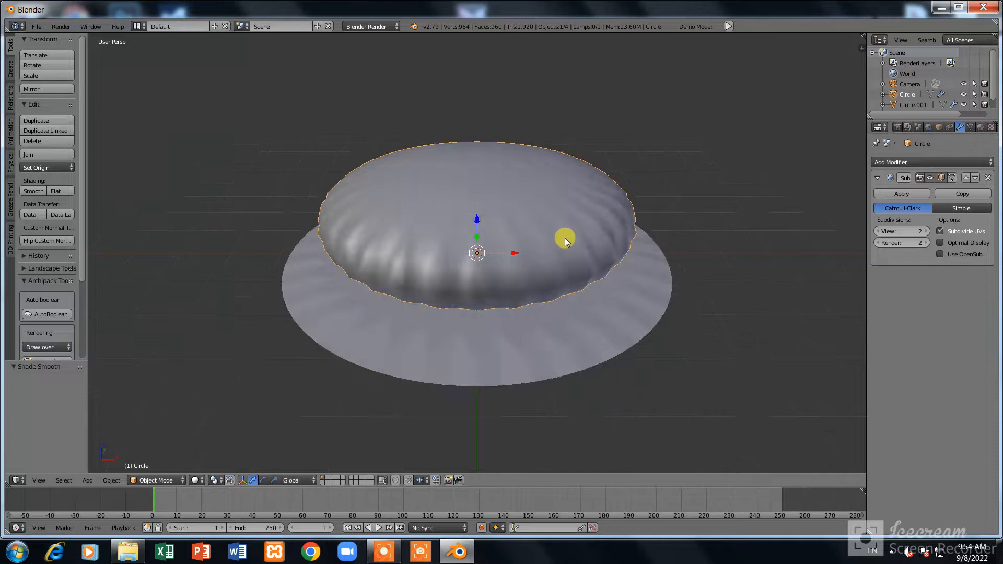
- Scale the rounded body's bottom face down to about 0.83 of its size
right_click(558, 242)
key("Tab")
key("Tab")
right_click(534, 204)
key("Tab")
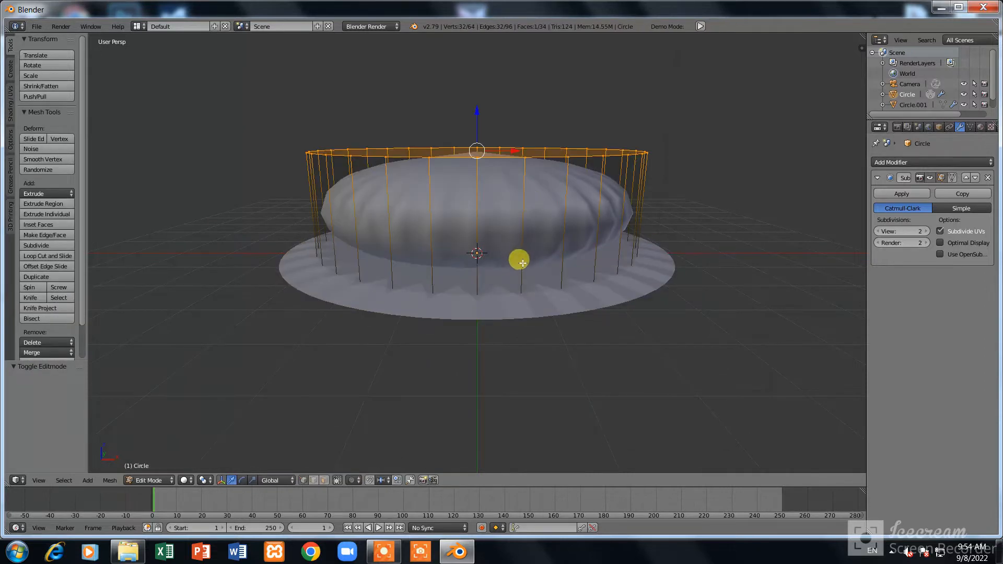
middle_click_drag(519, 261, 519, 205)
left_click(325, 480)
right_click(461, 221)
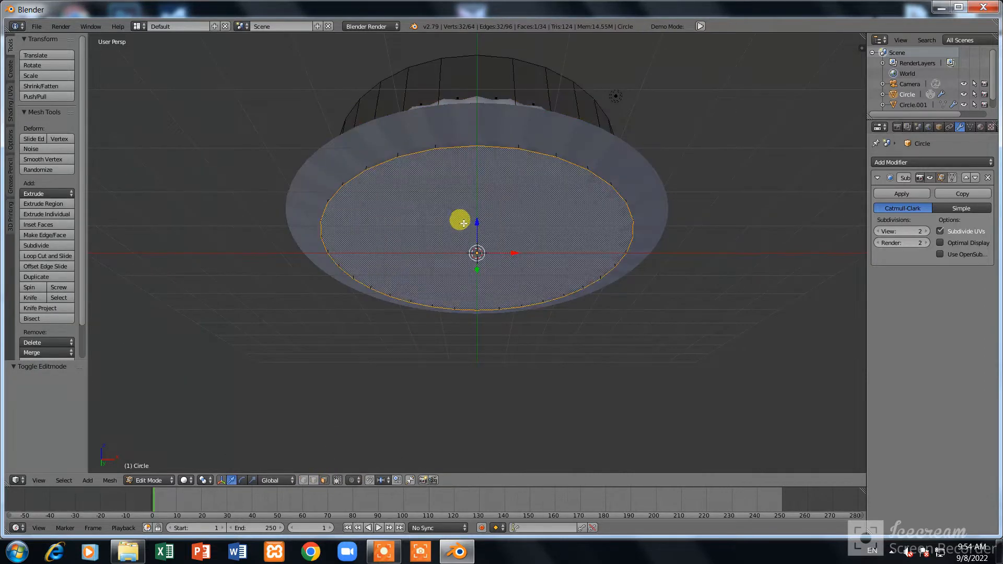
key("KP_1")
key("s")
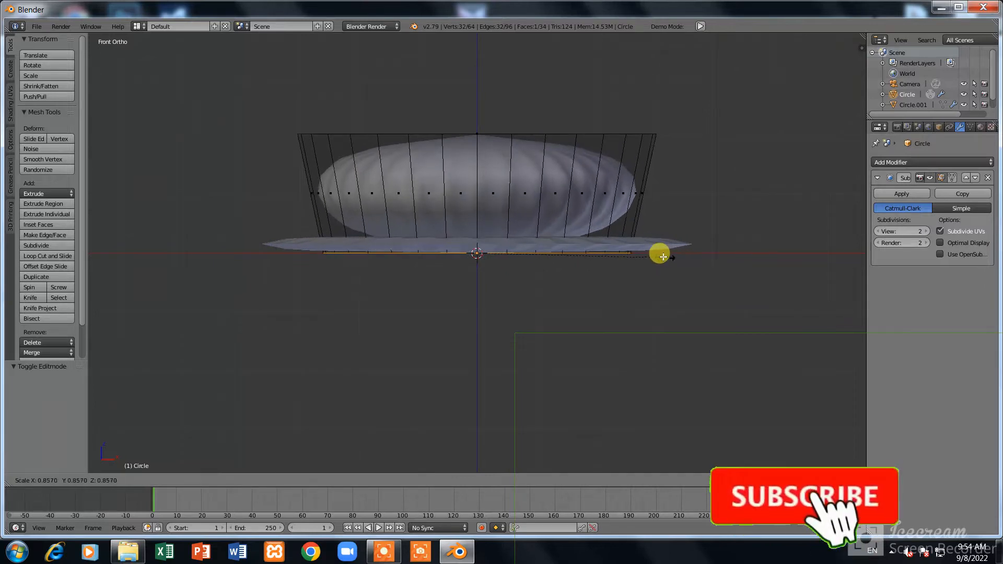
left_click(663, 252)
- Scale the rounded body's top face slightly larger
middle_click_drag(582, 125, 433, 164)
right_click(576, 133)
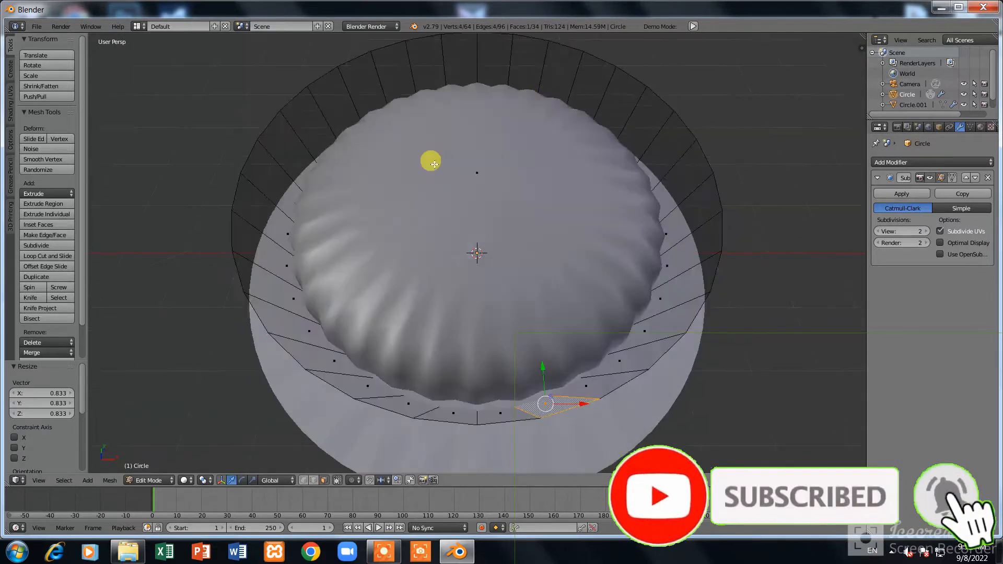
right_click(445, 167)
key("KP_1")
key("s")
left_click(643, 159)
- Move the rounded body slightly along the Z axis over the base
key("Tab")
key("g")
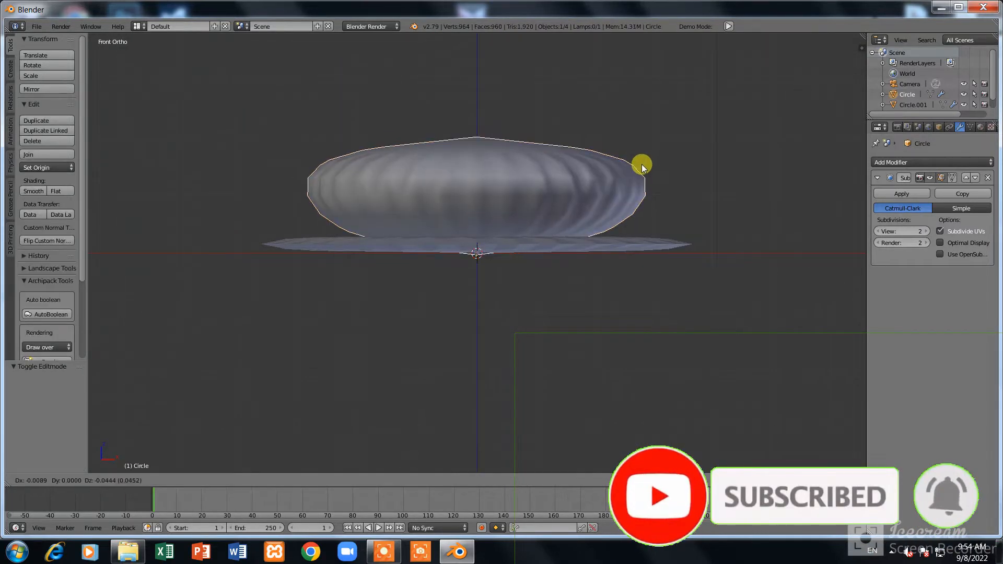
key("z")
left_click(644, 156)
- Thicken the flat base by scaling it along the Z axis
right_click(588, 254)
key("s")
key("z")
key("z")
left_click(609, 275)
key("Tab")
key("Tab")
- Add a mesh cone and raise it about 2.3 units along Z onto the top of the body
key("shift+a")
mouse_move(543, 198)
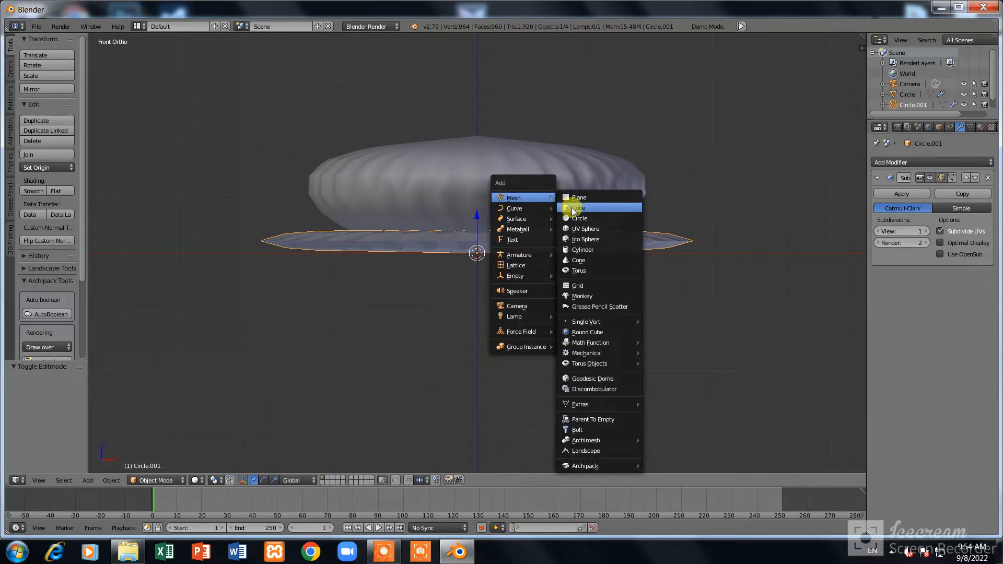
left_click(577, 260)
key("g")
key("z")
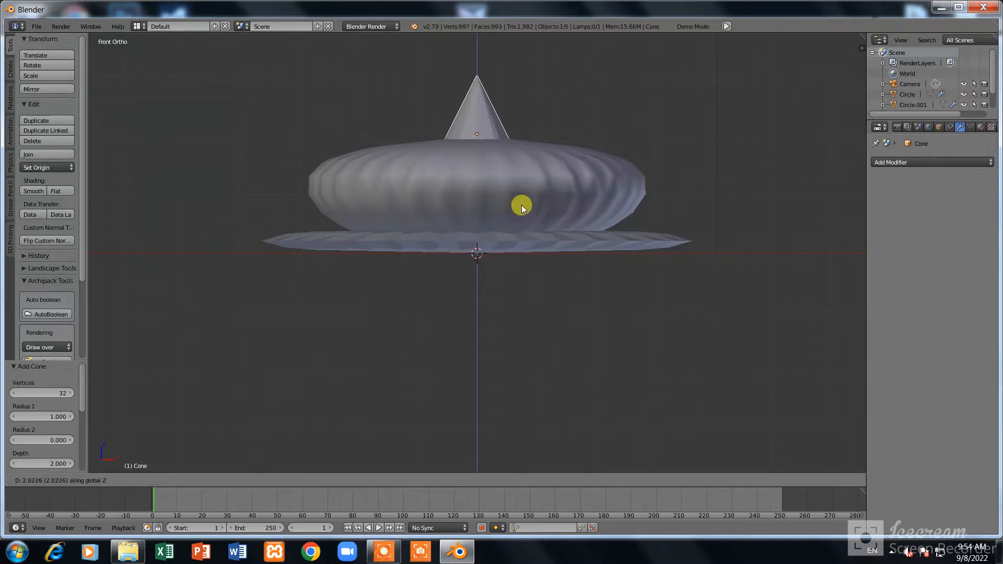
left_click(525, 190)
- Scale the cone up to about 1.8 times its size
scroll(554, 179, "up", 1)
middle_click_drag(539, 154, 557, 234)
scroll(553, 179, "down", 5)
scroll(563, 251, "up", 2)
key("s")
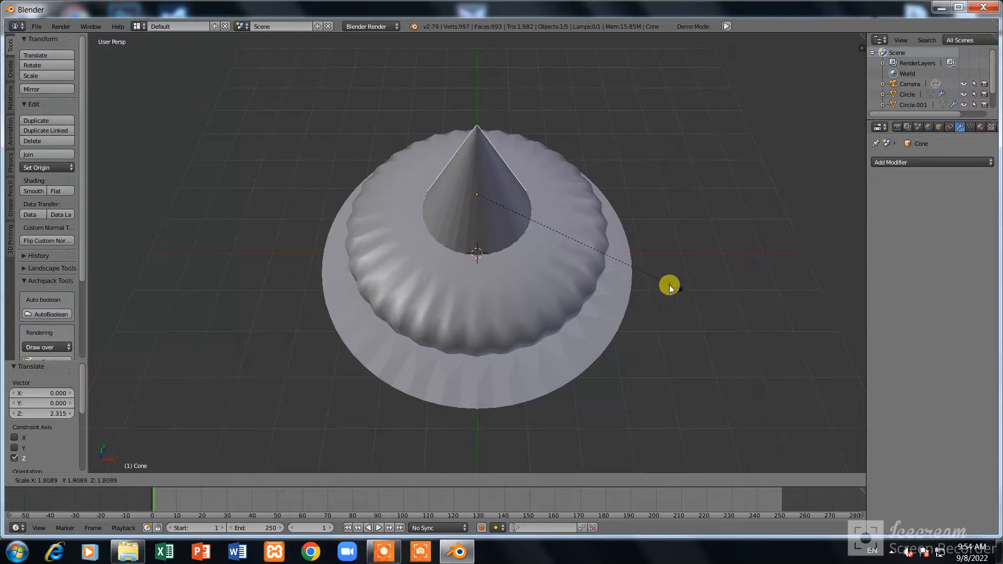
left_click(675, 286)
- Add a Subdivision Surface modifier to the cone with 3 view subdivisions
left_click(912, 162)
left_click(803, 325)
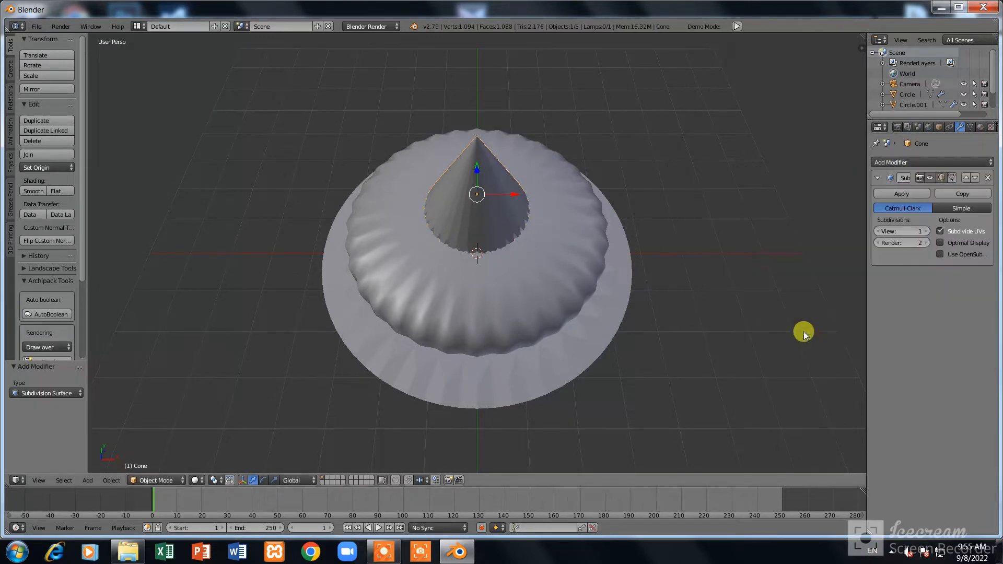
left_click(929, 232)
middle_click_drag(647, 278, 533, 143)
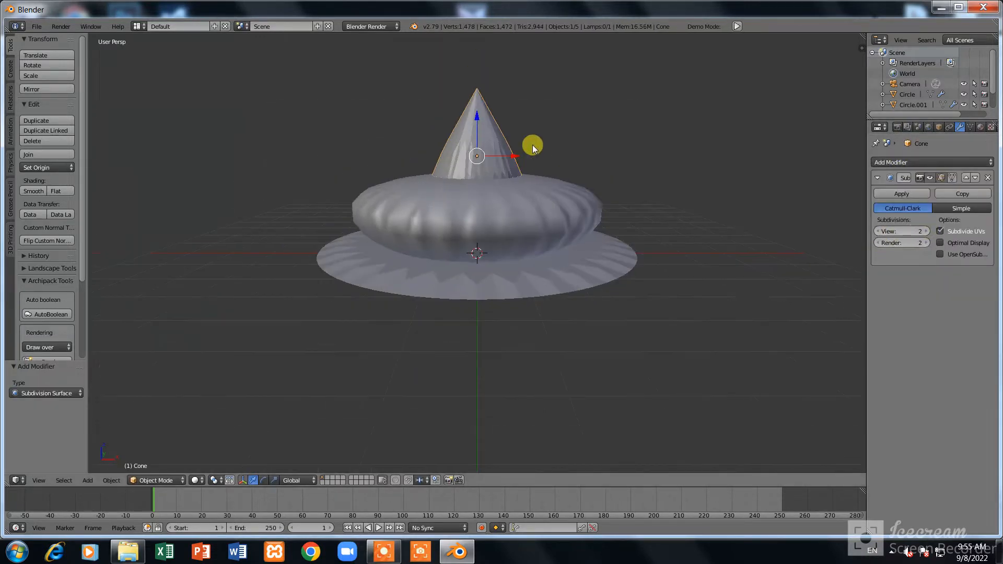
scroll(532, 145, "up", 1)
left_click(927, 232)
- Raise the cone about 0.22 units along Z and shade it smooth
middle_click_drag(561, 189, 558, 207)
key("g")
key("z")
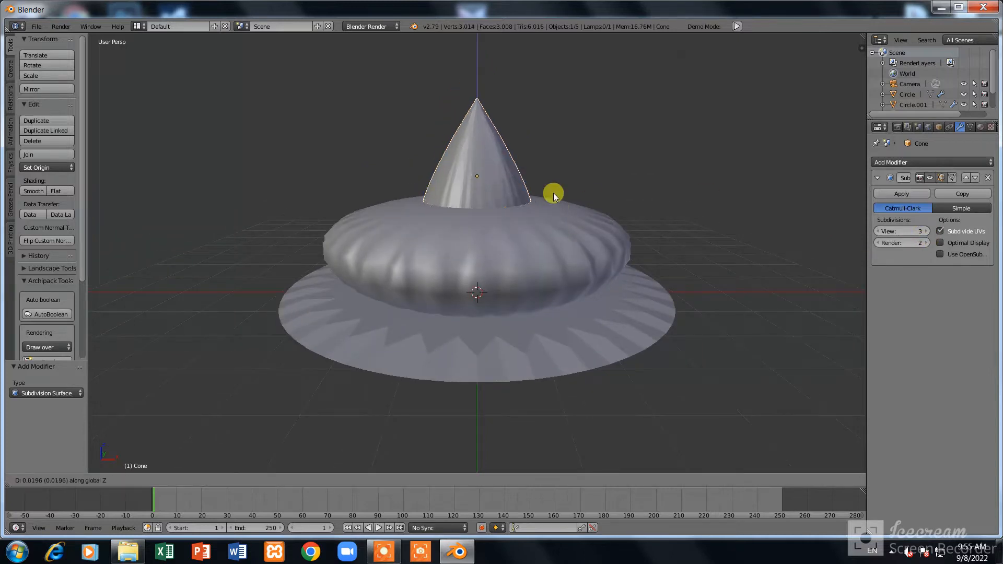
left_click(552, 195)
scroll(549, 199, "up", 3, "shift")
key("shift+a")
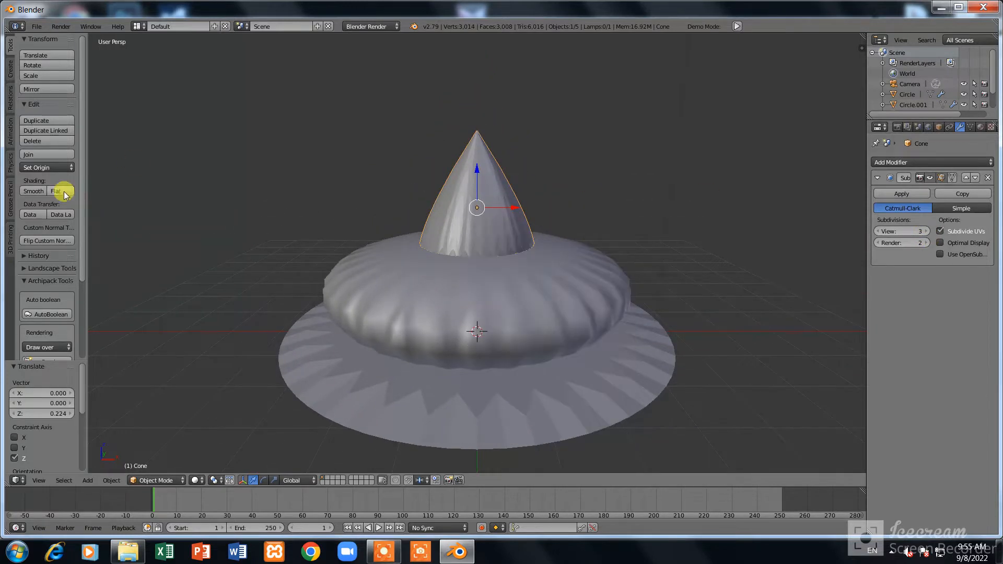
left_click(39, 191)
- Add a UV sphere and move it along Z to above the cone's tip
key("shift+a")
mouse_move(413, 247)
left_click(441, 273)
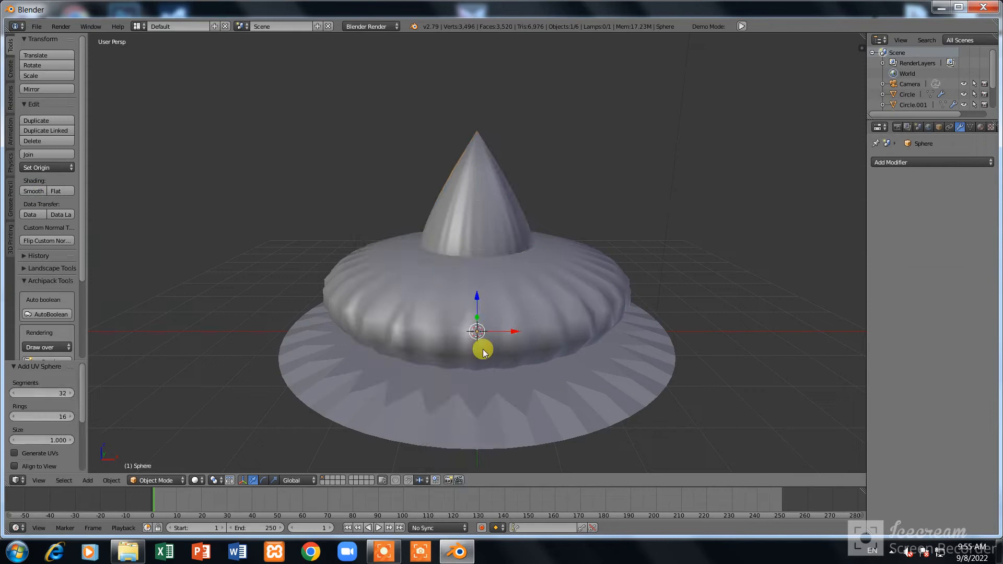
key("g")
key("z")
left_click(499, 59)
- Scale the sphere down to a small ball and lower it about 0.27 units onto the cone's tip
key("s")
left_click(539, 121)
key("g")
key("z")
left_click(538, 133)
scroll(550, 344, "down", 2)
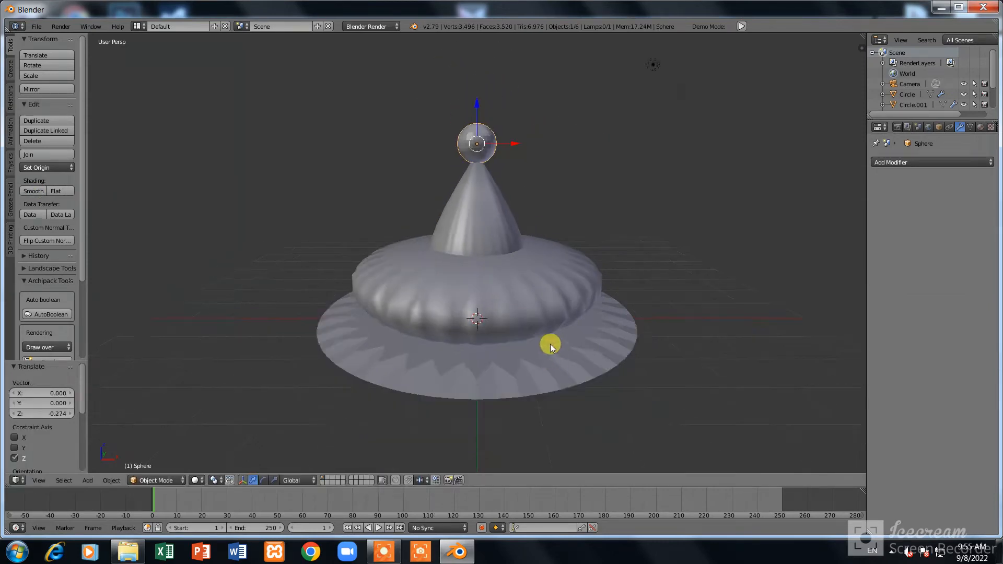
key("shift+a")
scroll(491, 277, "up", 1)
key("Tab")
key("Tab")
right_click(452, 277)
key("Tab")
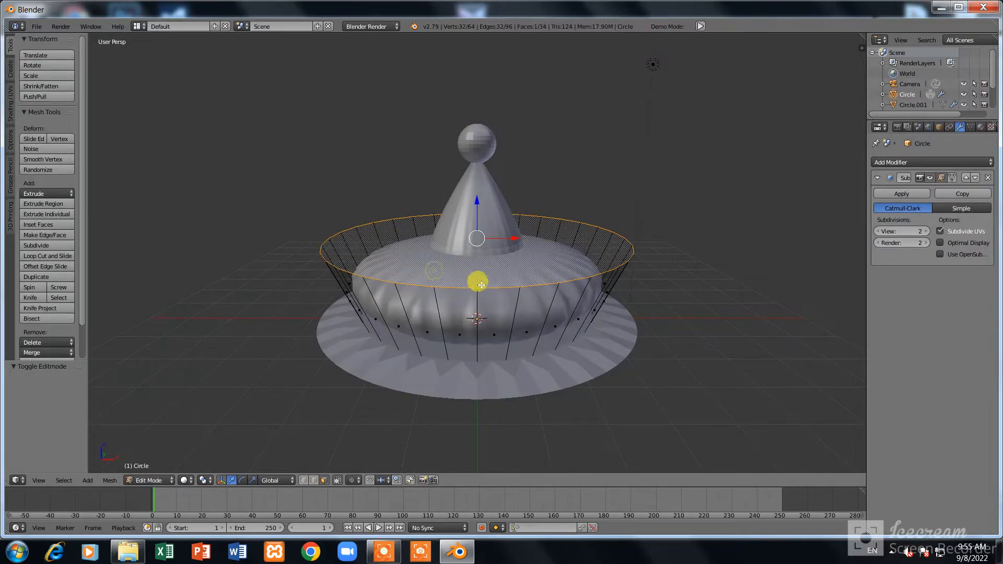
key("Tab")
key("shift+a")
mouse_move(553, 282)
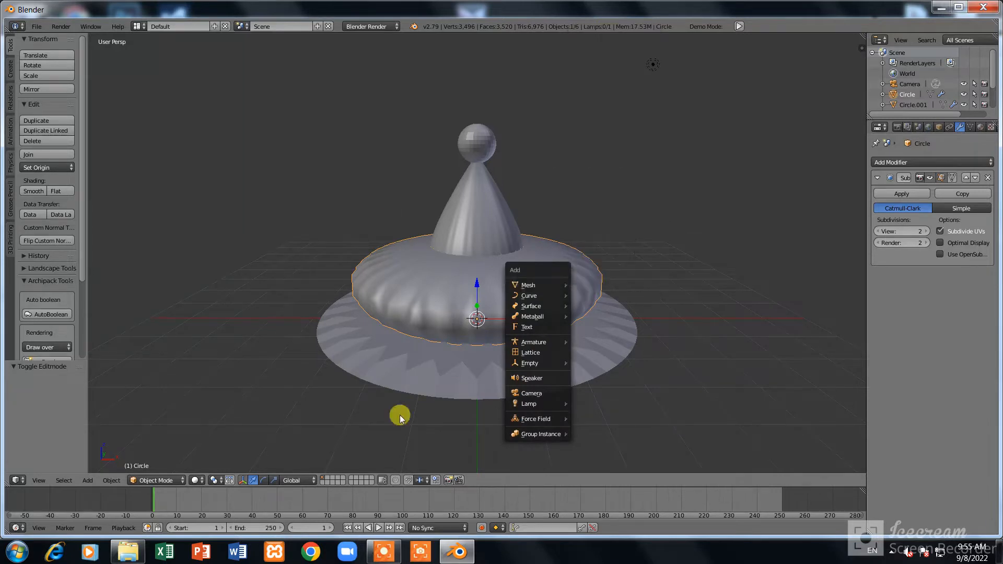
key("shift+a")
key("Escape")
- Add a plane under the model and scale it up about 7.67 times as a floor
key("shift+a")
mouse_move(513, 337)
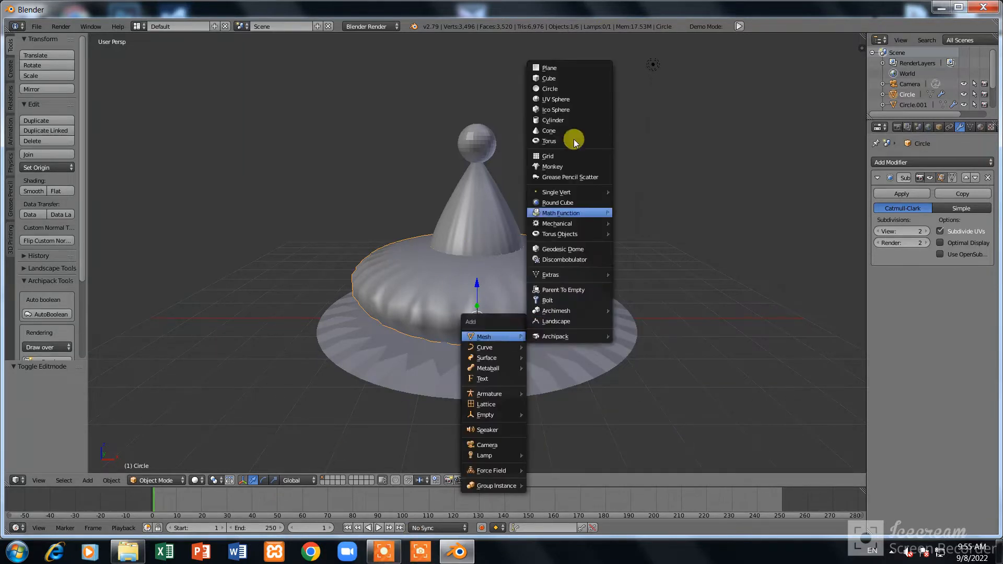
left_click(556, 71)
key("s")
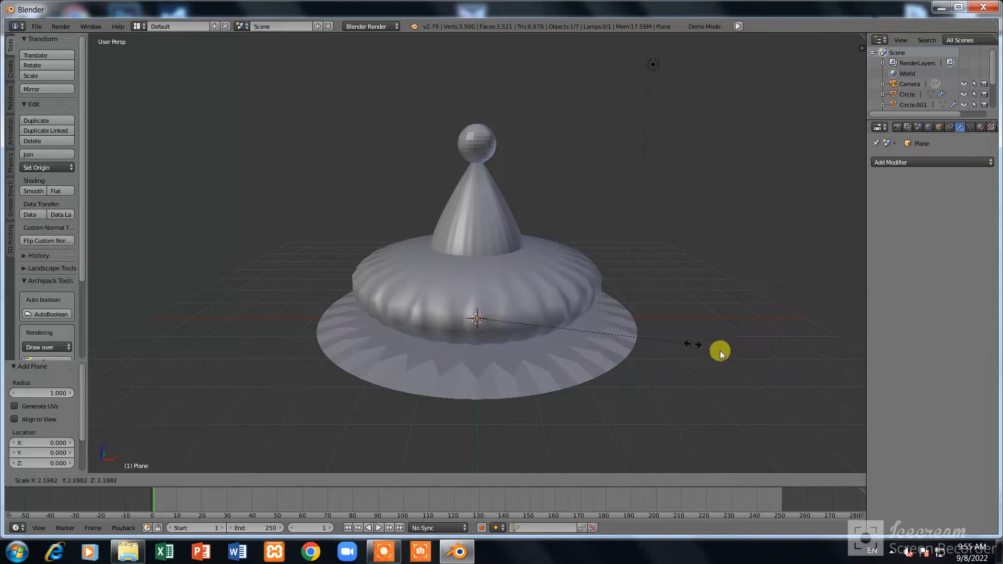
left_click(444, 468)
scroll(235, 329, "down", 3)
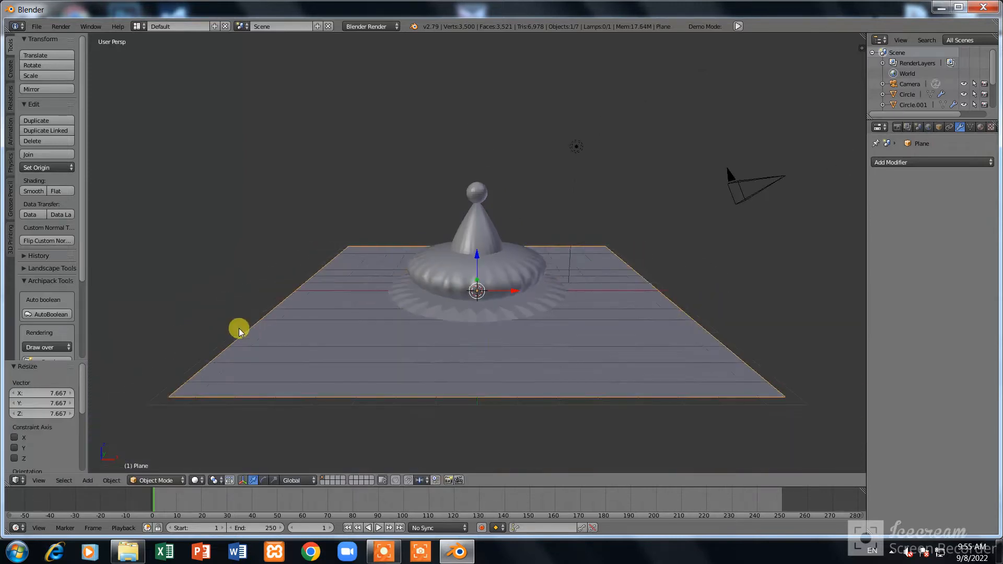
- Extrude the plane's back edge and two side edges upward along Z into three walls
key("Tab")
right_click(251, 330)
right_click(364, 246, "shift")
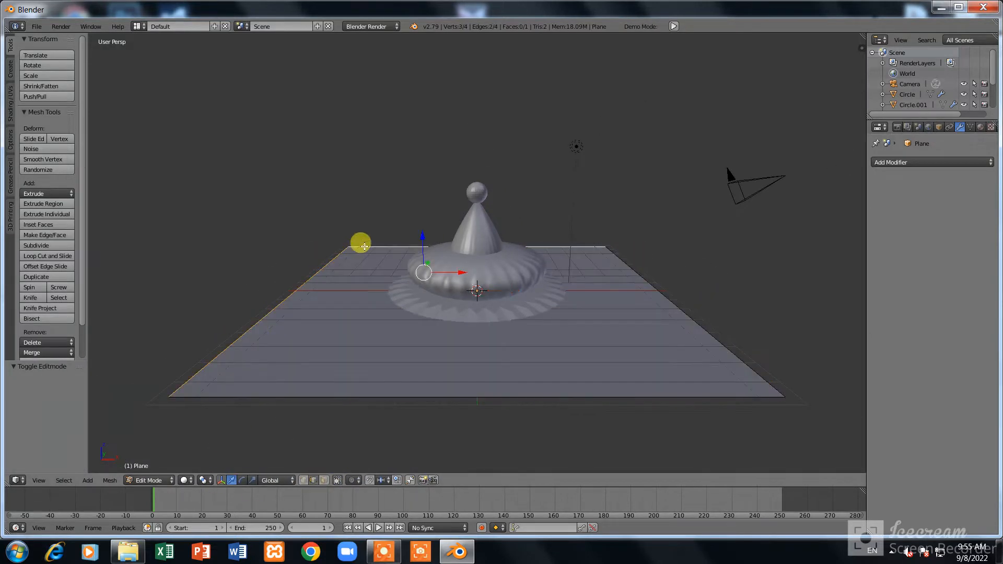
key("e")
key("z")
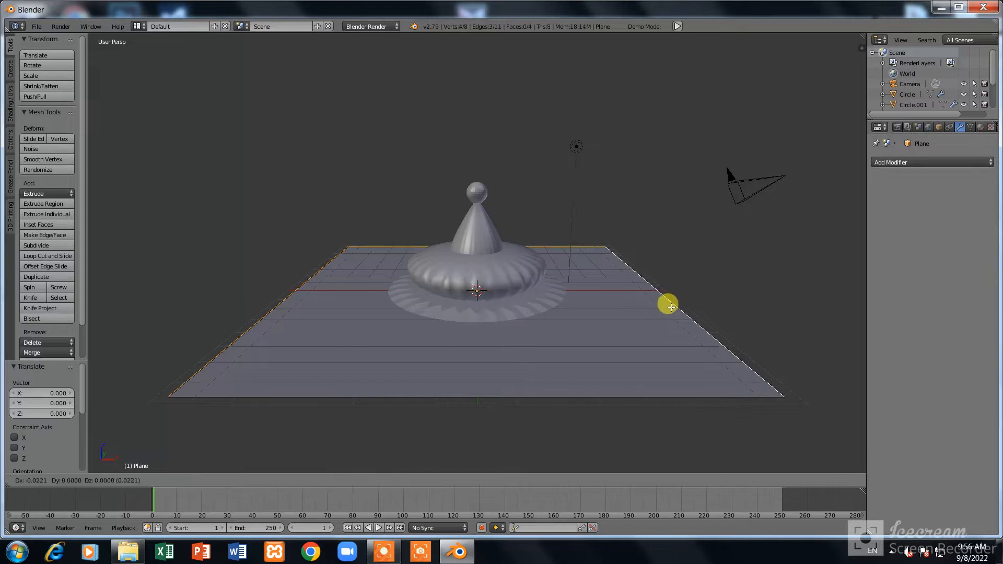
left_click(600, 114)
key("Tab")
- Select the ball on the cone's tip and open its mesh for editing
scroll(515, 303, "up", 5)
right_click(473, 152)
right_click(476, 117)
key("Tab")
key("KP_Decimal")
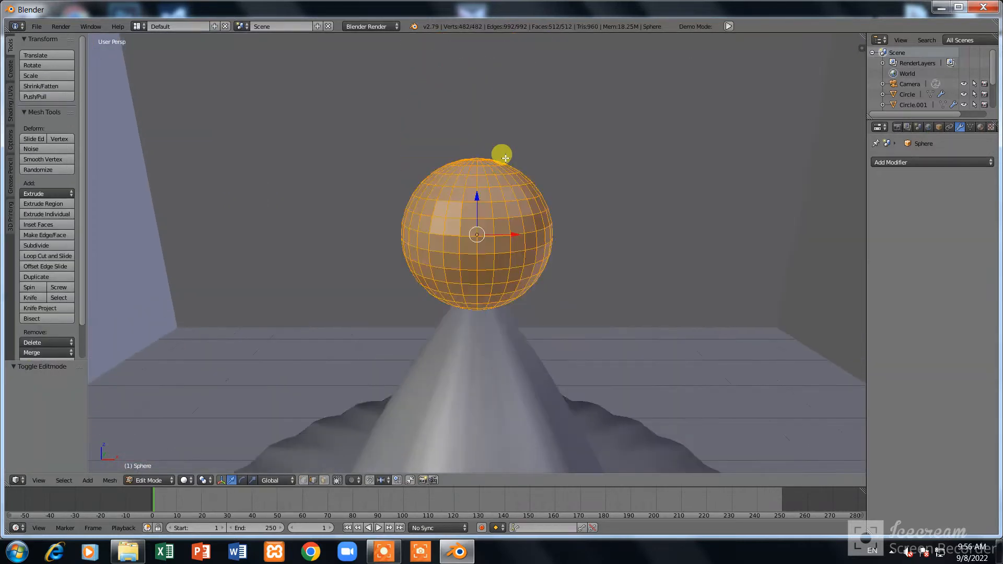
- Select the 32-vertex edge ring closest to the ball's top pole
middle_click_drag(465, 237, 483, 337)
right_click(478, 331)
right_click(460, 339)
scroll(475, 345, "up", 4)
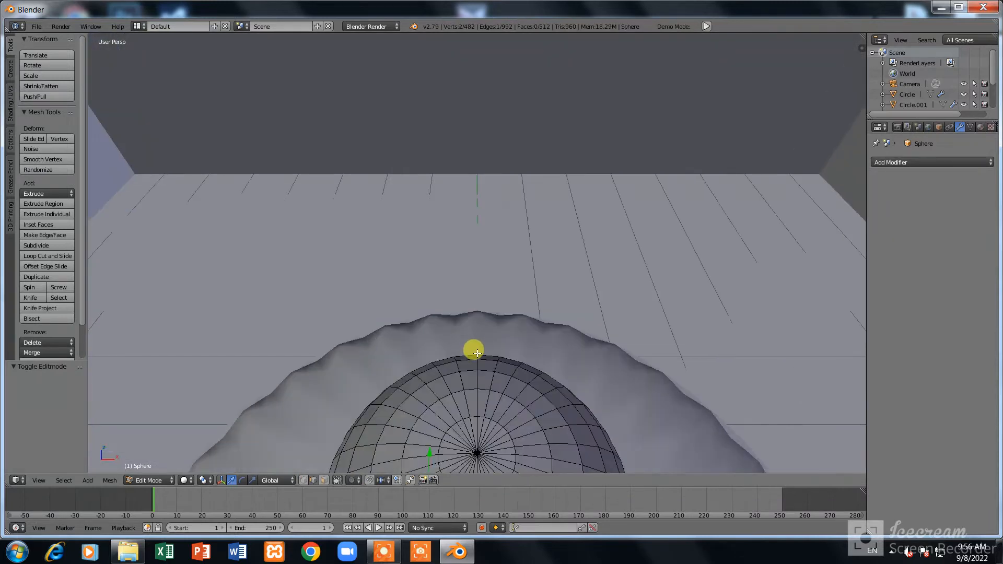
scroll(466, 395, "down", 5)
left_click(303, 480)
right_click(475, 303, "ctrl")
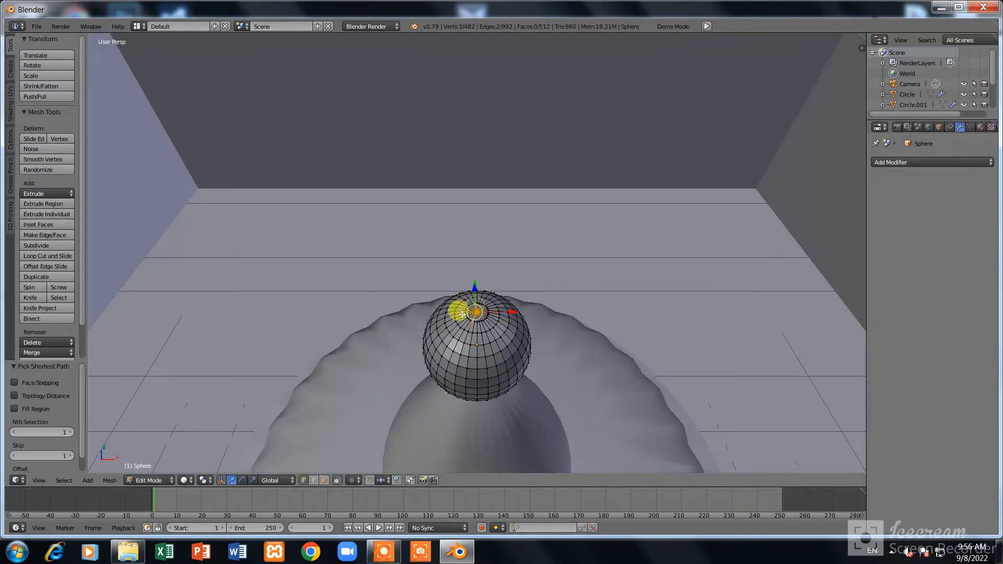
scroll(469, 315, "up", 3)
key("ctrl+z")
right_click(501, 387, "ctrl")
right_click(476, 369, "ctrl")
right_click(451, 409, "ctrl")
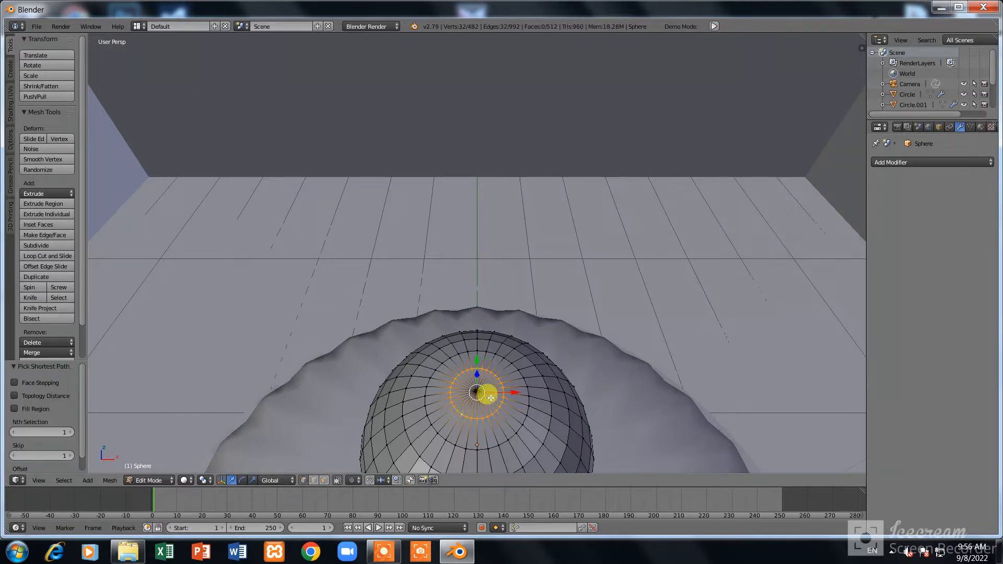
scroll(501, 399, "down", 2)
key("i")
left_click(630, 426)
key("ctrl+z")
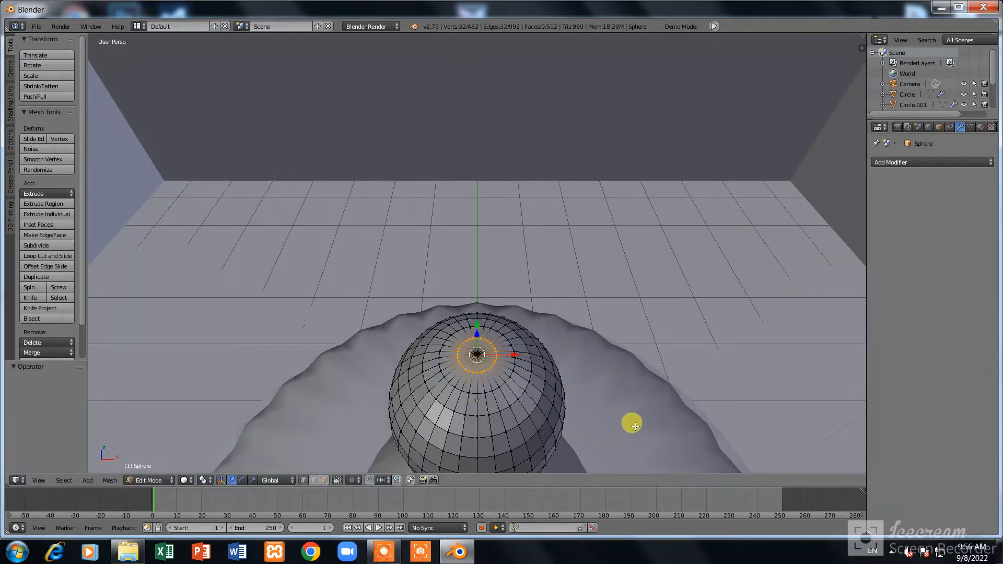
- Scale the selected top ring to about 0.264 and extrude it about 0.082 along Z as the start of a stalk
key("s")
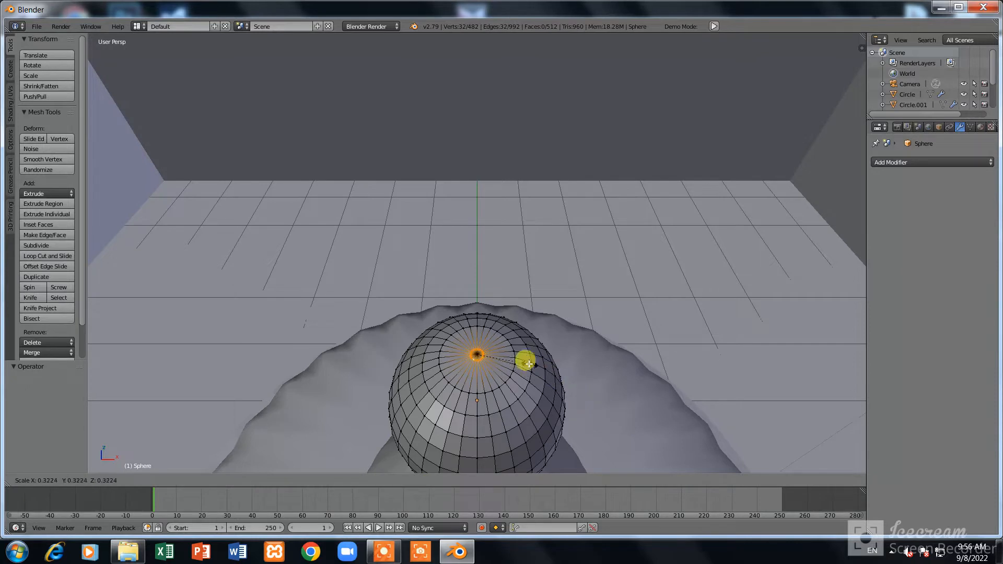
left_click(521, 361)
middle_click_drag(521, 361, 506, 331)
key("e")
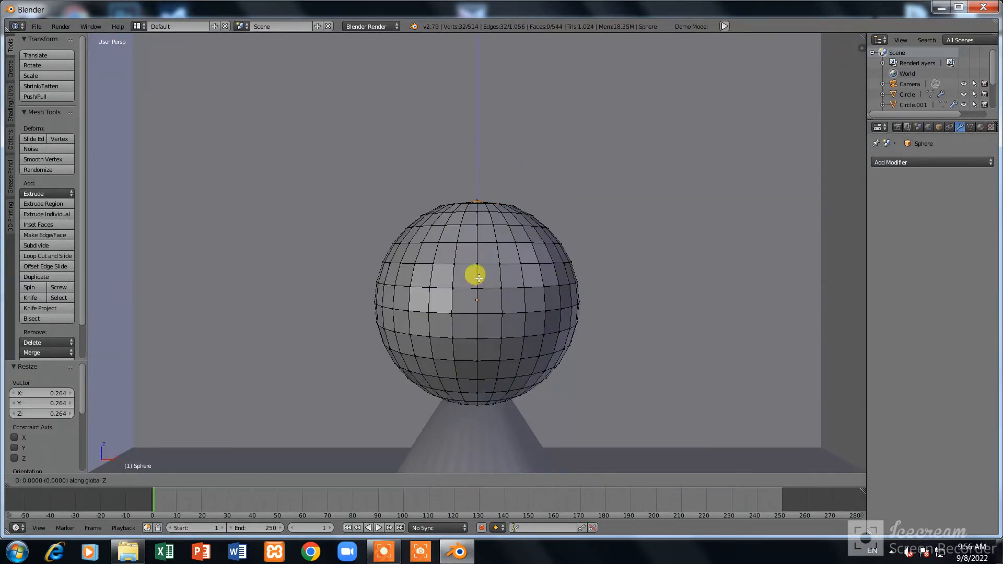
left_click(477, 259)
- Shift the stalk's end ring slightly along X and adjust its height along Z
key("g")
key("y")
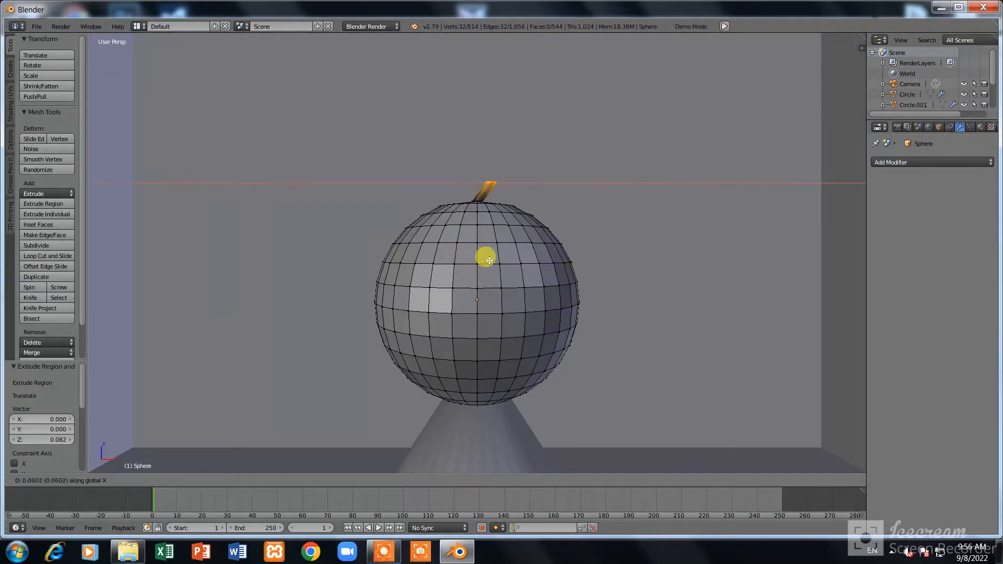
left_click(480, 261)
key("r")
left_click(480, 262)
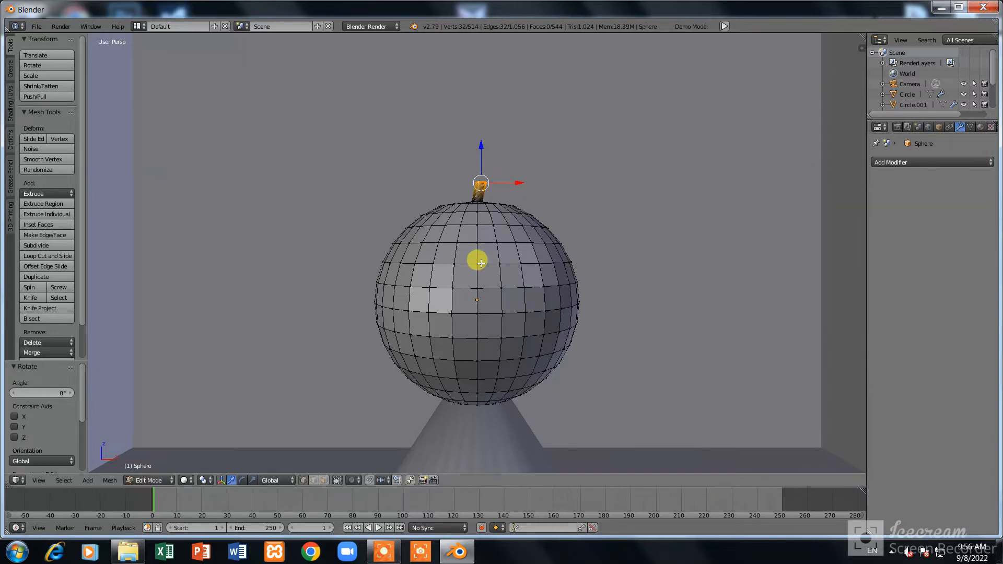
key("g")
key("z")
left_click(478, 262)
- Extrude a second stalk section about 0.036 along Z and shift its end along X
key("e")
key("z")
left_click(478, 253)
key("g")
key("y")
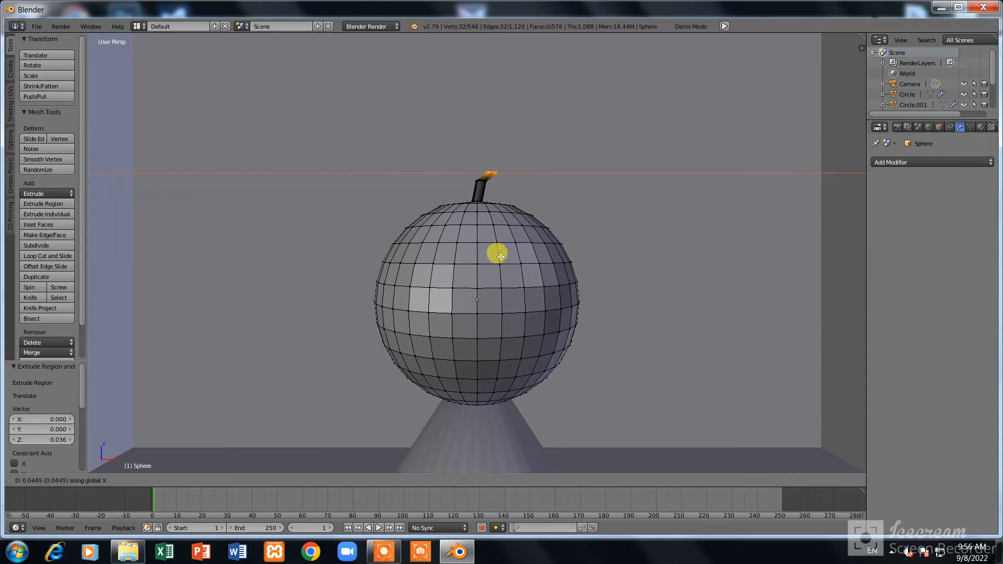
left_click(493, 254)
- Extrude a further stalk section about 0.038 along Z and shift its end about 0.004 along X
key("e")
key("z")
left_click(485, 253)
key("g")
key("y")
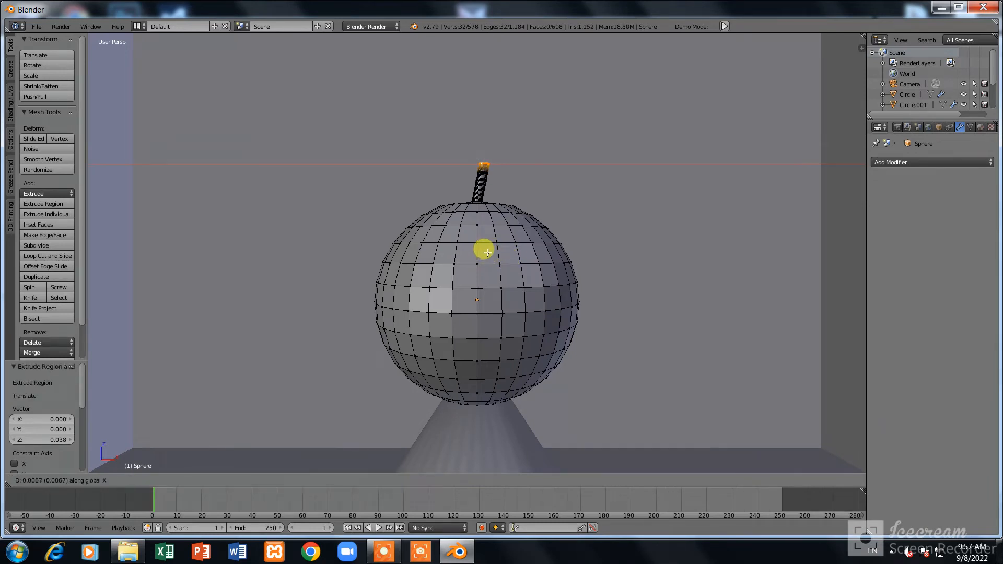
left_click(486, 253)
- Try rotating the stalk's end about Y and extruding it again, and undo everything back to the first stalk section
key("r")
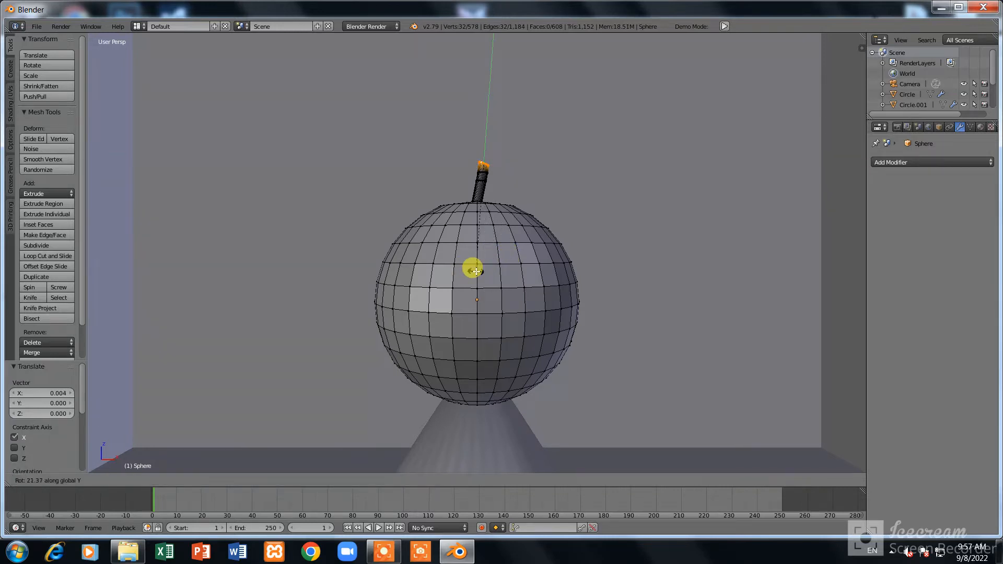
left_click(478, 271)
key("e")
key("z")
left_click(479, 260)
key("g")
key("Escape")
key("ctrl+z")
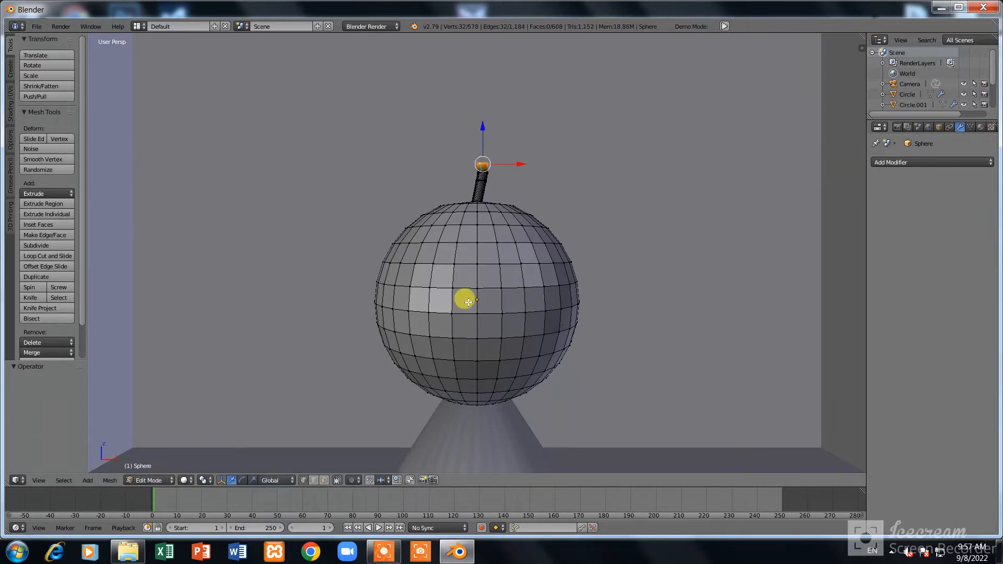
- Rotate the first stalk section's end ring about 21.2° around Y and shift it slightly along X
key("r")
key("y")
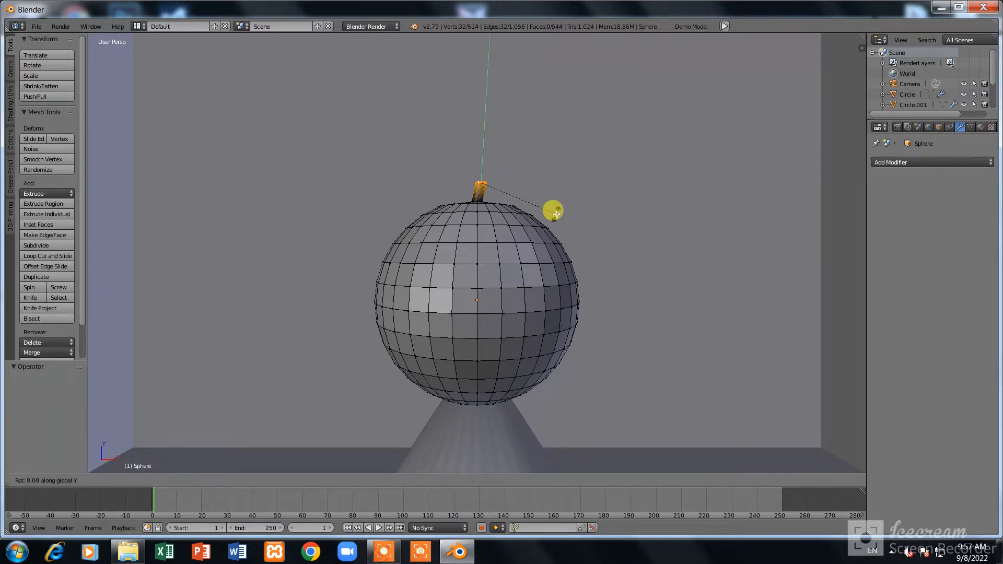
left_click(532, 231)
key("g")
key("x")
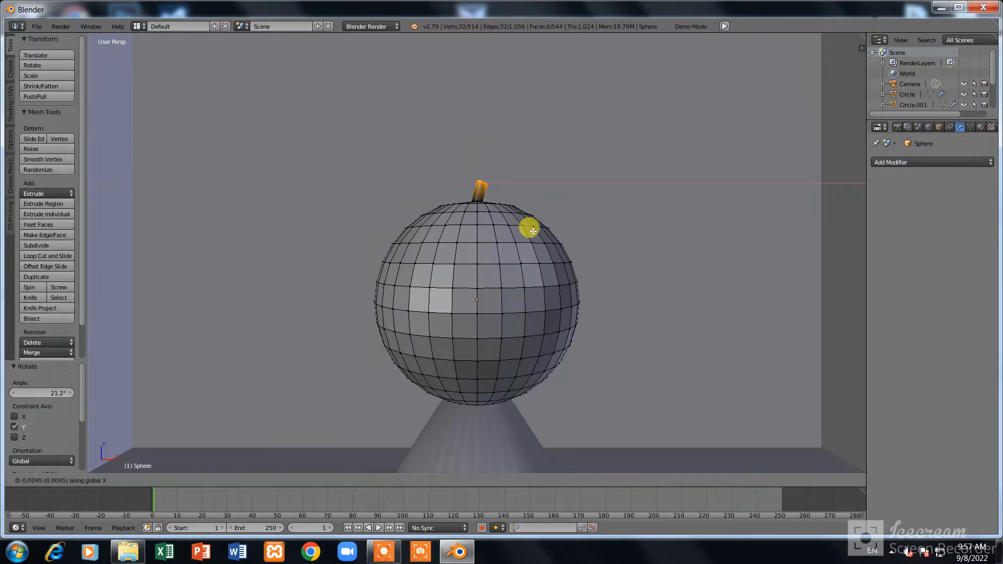
left_click(535, 231)
key("g")
left_click(534, 231)
- Extrude the stalk's end about 0.05 along Z and shift it about 0.024 along X
key("e")
key("z")
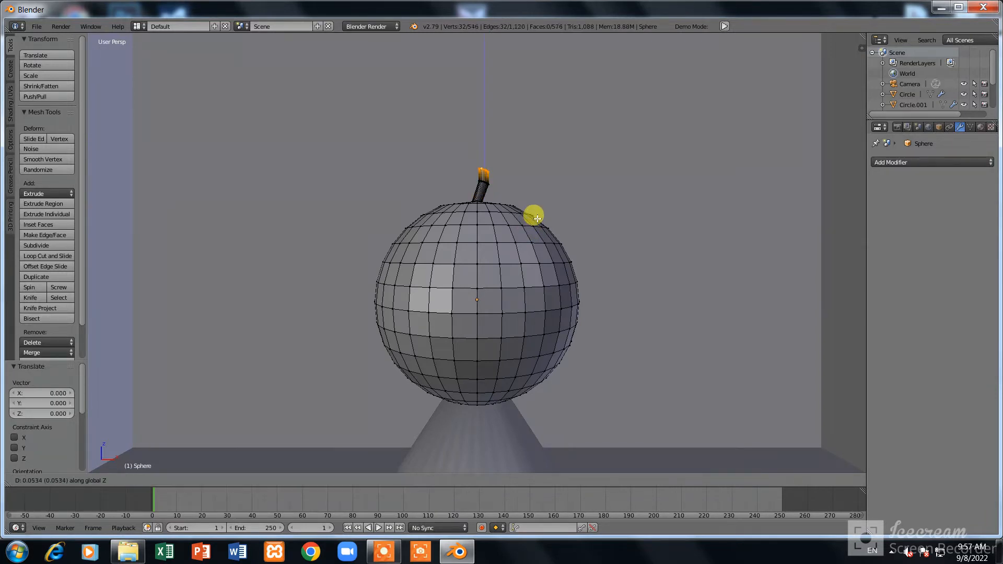
left_click(537, 219)
key("g")
key("x")
left_click(543, 218)
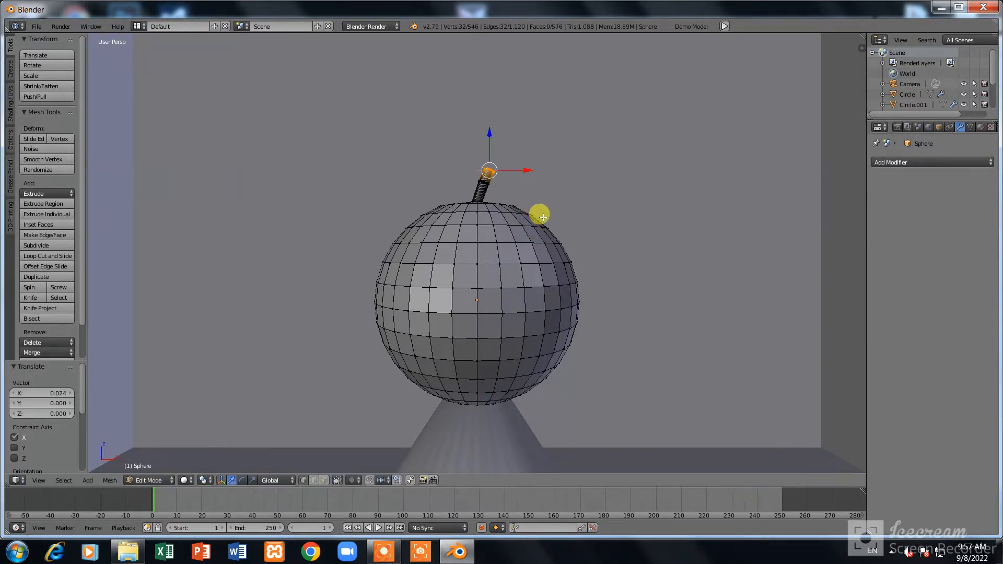
- Extrude the stalk's end about 0.069 along X and raise it about 0.08 along Z
key("e")
key("x")
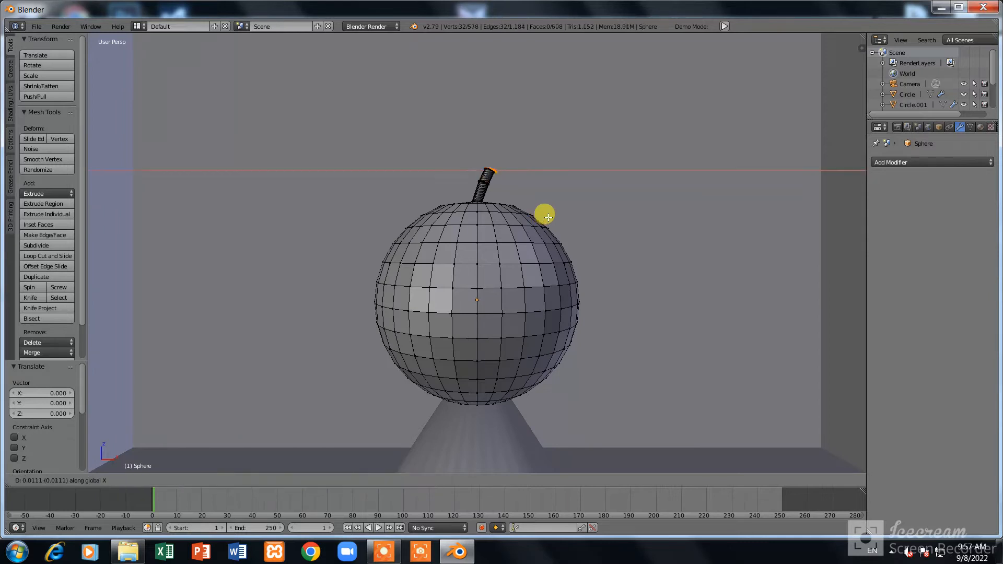
left_click(554, 212)
key("g")
key("z")
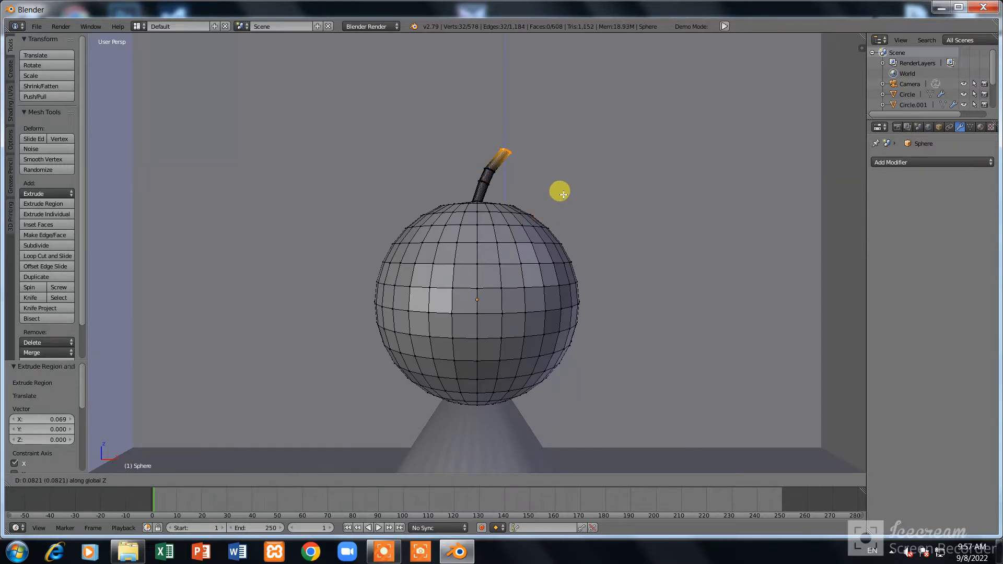
left_click(563, 194)
- Lower the stalk's end about 0.027 along Z and shift it back about 0.031 along X
key("g")
key("y")
left_click(543, 204)
key("g")
key("z")
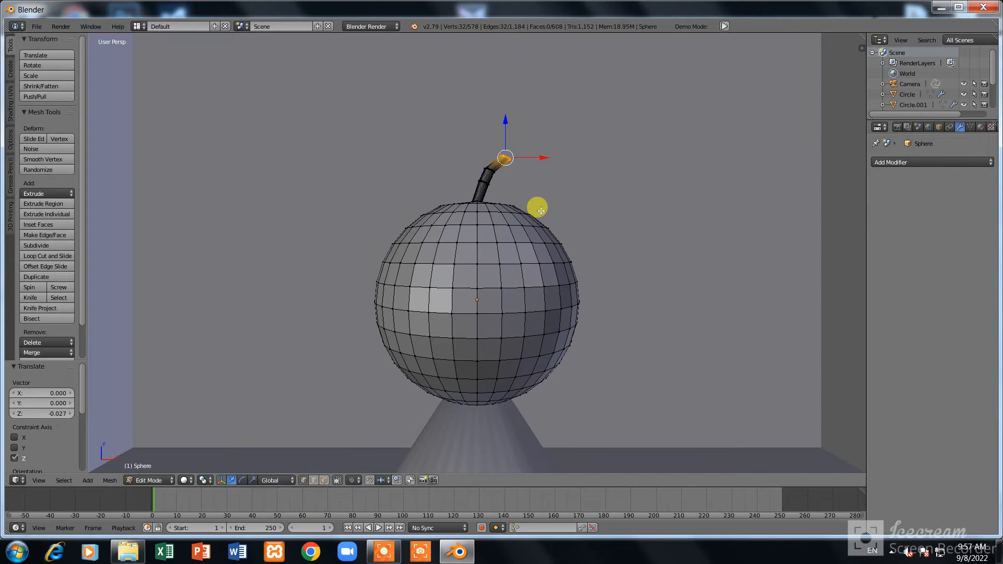
left_click(534, 213)
- Extrude the stalk's end about 0.084 along Z and shift it about 0.1 along X
key("e")
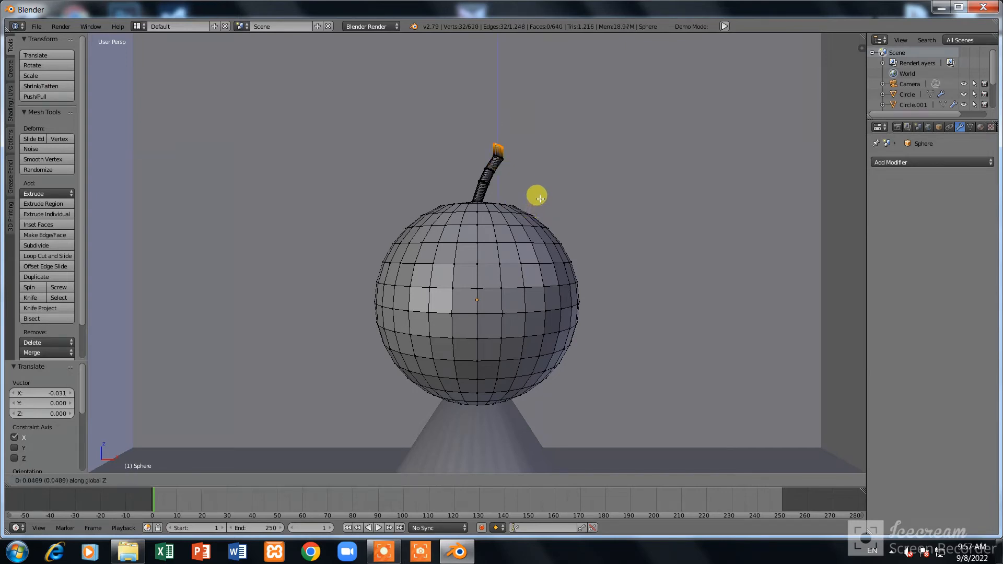
left_click(540, 197)
key("g")
key("x")
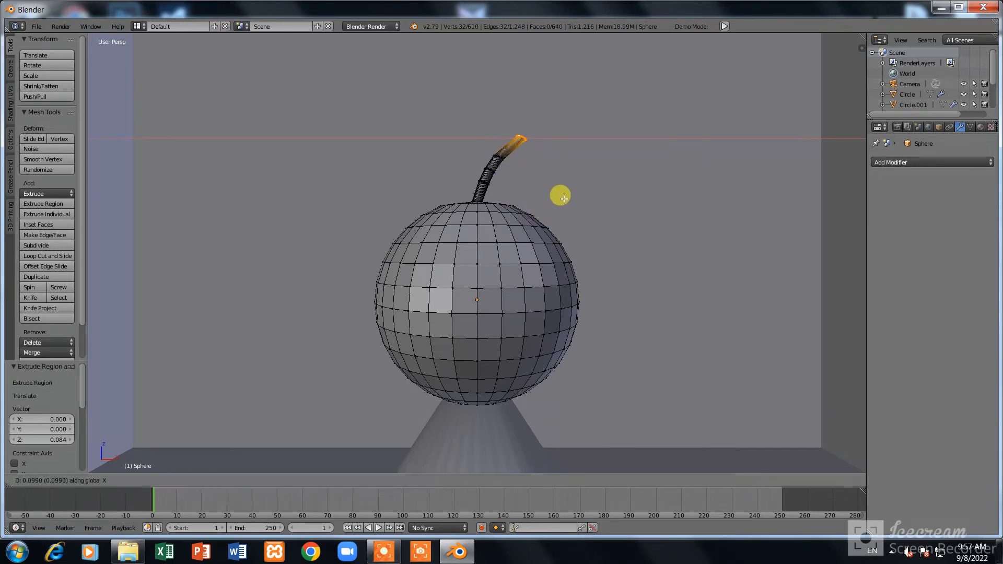
left_click(564, 198)
- Scale the stalk's end ring down to about 0.868
key("Tab")
scroll(558, 205, "down", 4)
scroll(502, 268, "up", 6)
key("Tab")
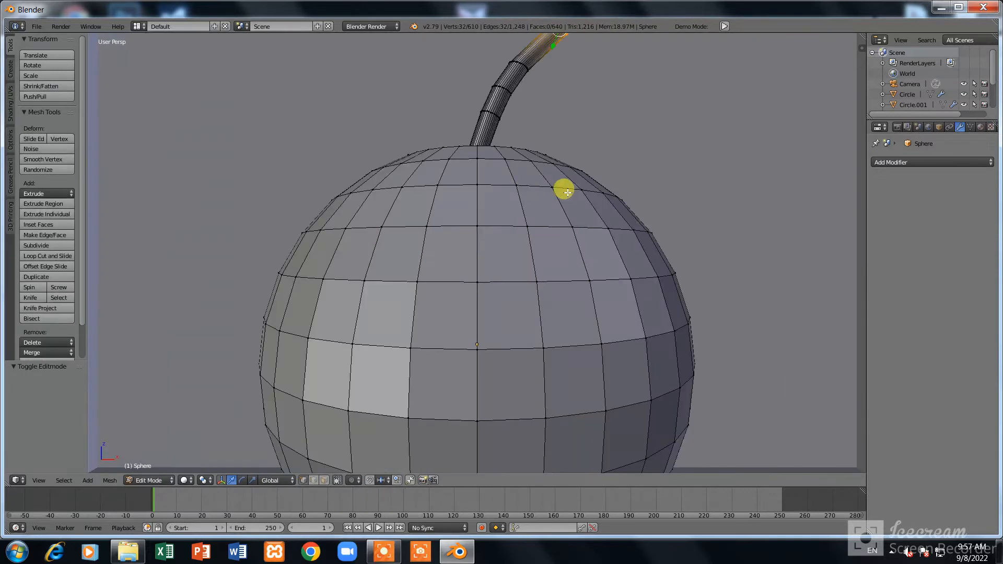
scroll(601, 209, "down", 5)
key("s")
left_click(622, 224)
key("e")
key("z")
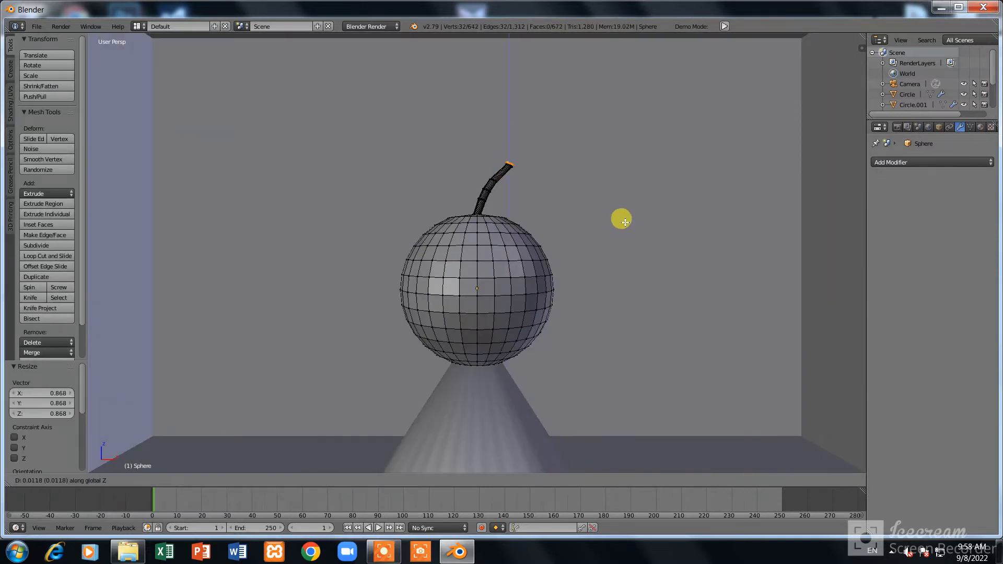
left_click(626, 213)
key("ctrl+z")
- Extrude the stalk's end about 0.109 along Z and reposition it along Y, Z and X to continue the curve
key("e")
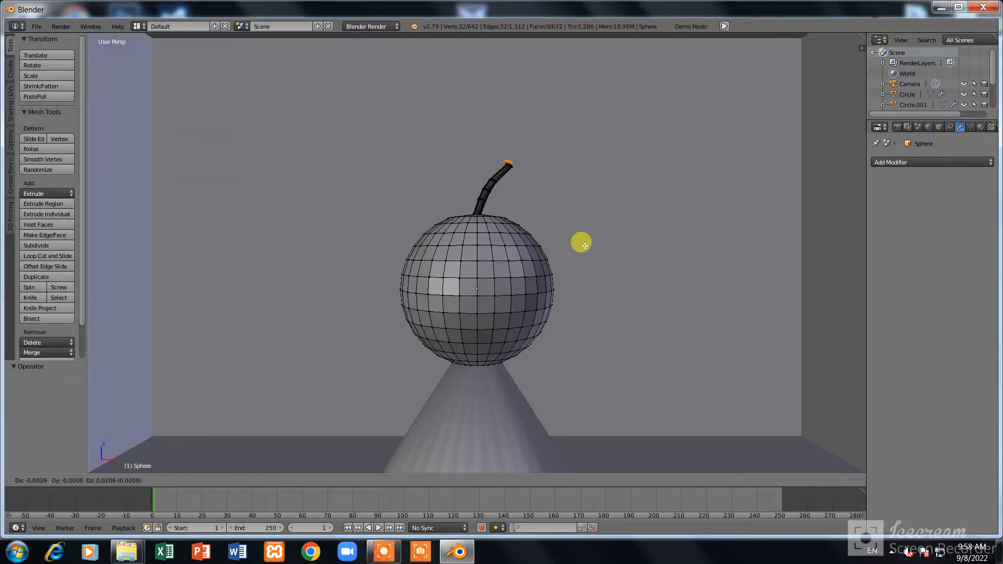
left_click(583, 226)
key("g")
key("y")
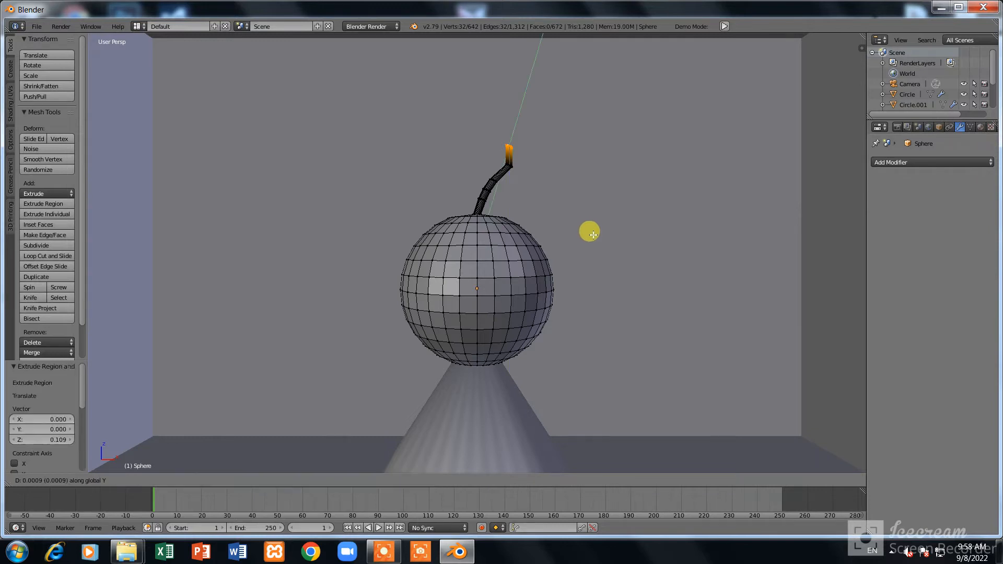
left_click(608, 263)
key("g")
key("z")
left_click(607, 272)
key("g")
key("x")
left_click(599, 272)
key("Tab")
scroll(599, 268, "down", 2)
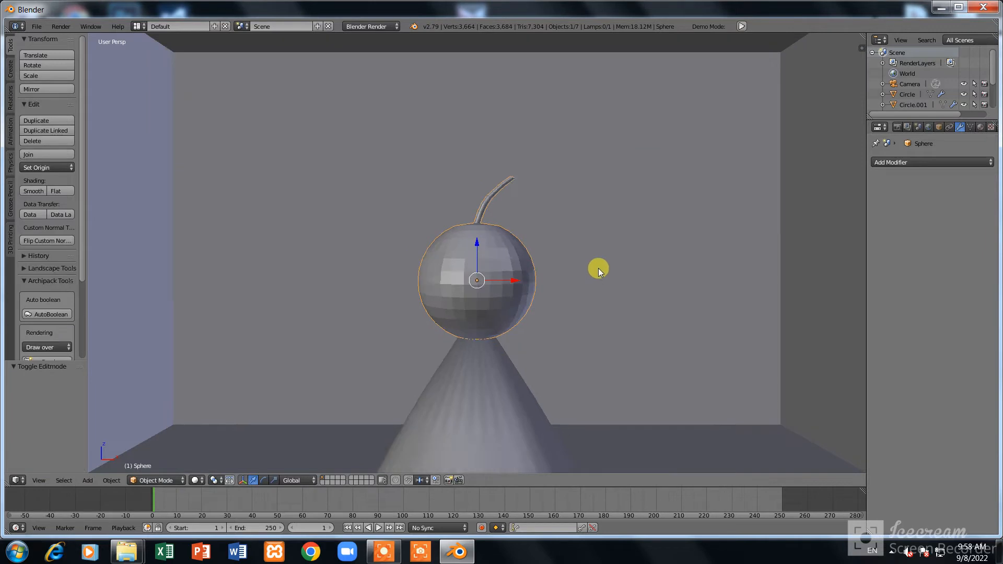
- Scale the ring at the stalk's tip and finish editing the ball's mesh
key("Tab")
key("s")
left_click(599, 262)
key("Tab")
- Frame the model with its surrounding walls, align the camera to that view and look through the camera
scroll(618, 320, "down", 3)
scroll(625, 315, "up", 2)
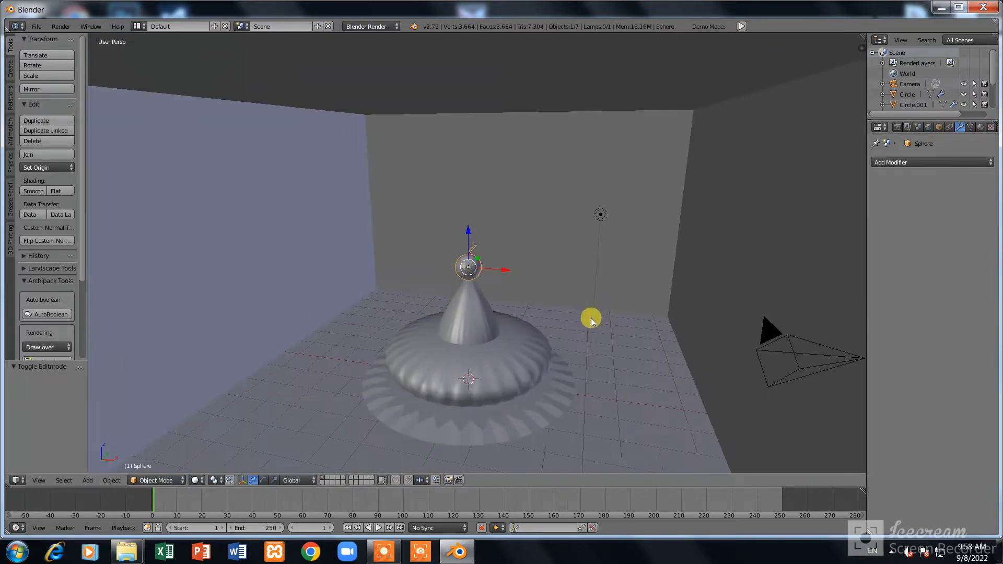
scroll(591, 318, "up", 4)
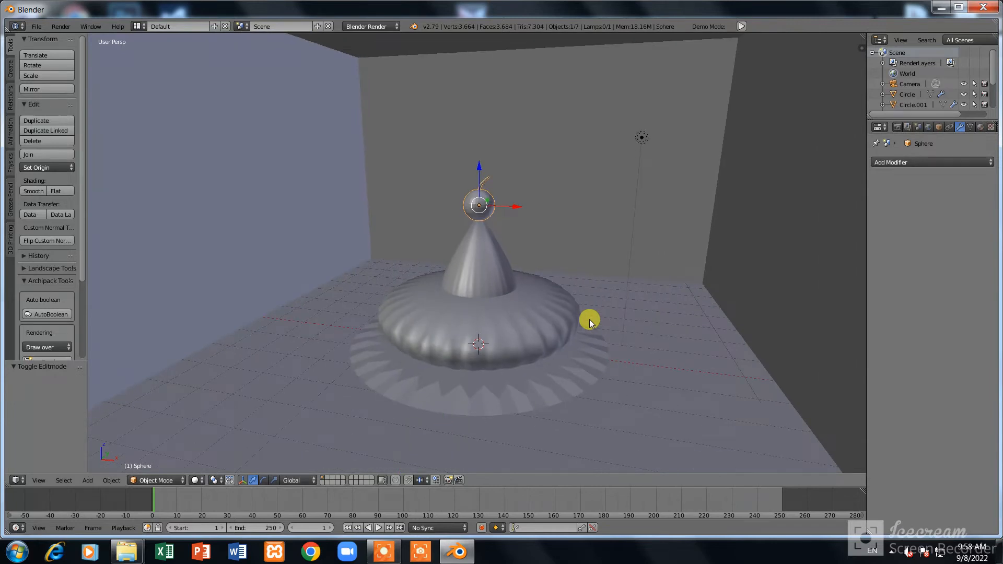
key("ctrl+alt+KP_0")
scroll(579, 336, "down", 2)
scroll(580, 336, "up", 1)
key("KP_0")
scroll(571, 379, "down", 1)
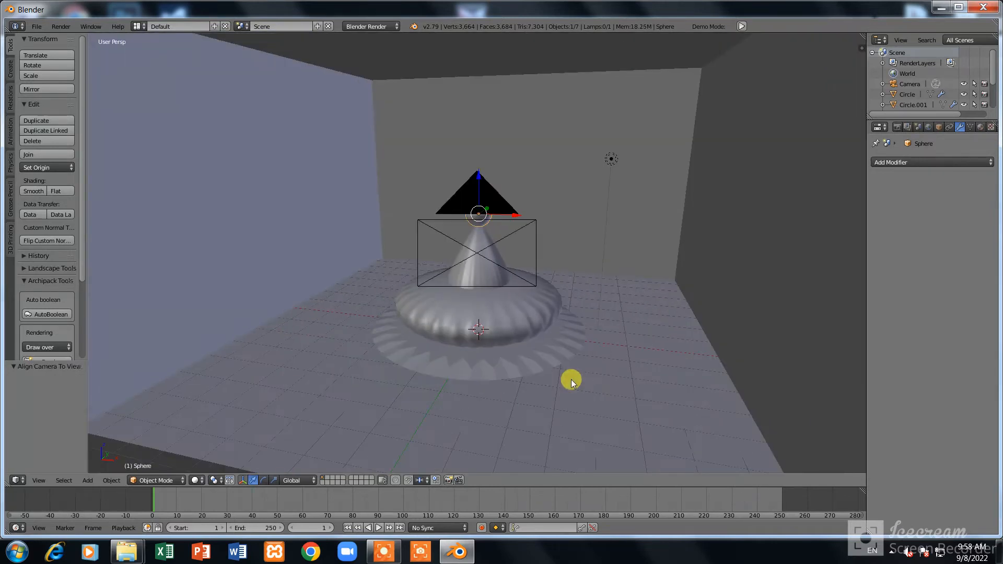
scroll(572, 380, "down", 1)
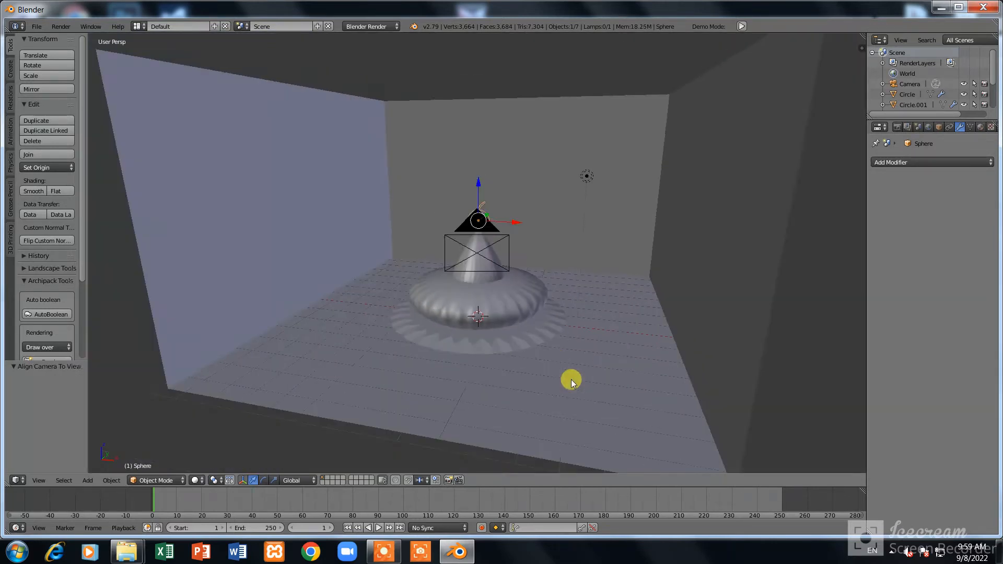
key("KP_0")
scroll(571, 380, "up", 4)
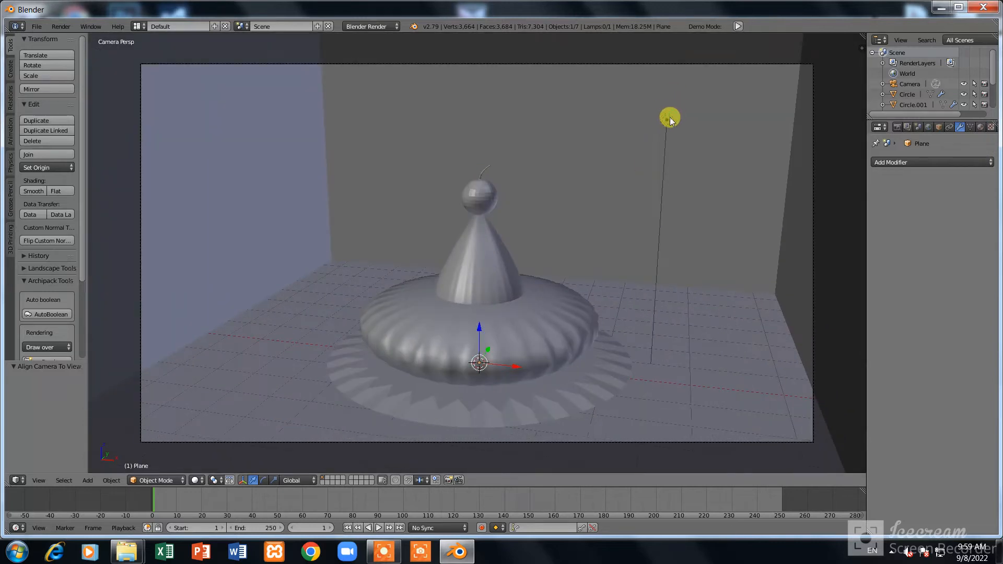
- Delete the existing lamp and add a new Point lamp at the 3D cursor
right_click(670, 117)
key("x")
left_click(661, 125)
key("shift+a")
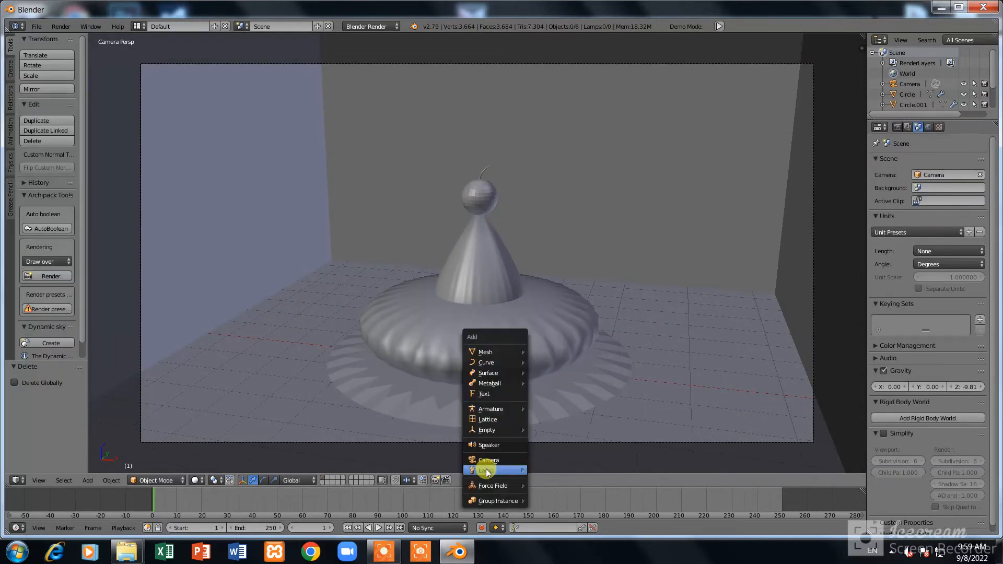
mouse_move(487, 471)
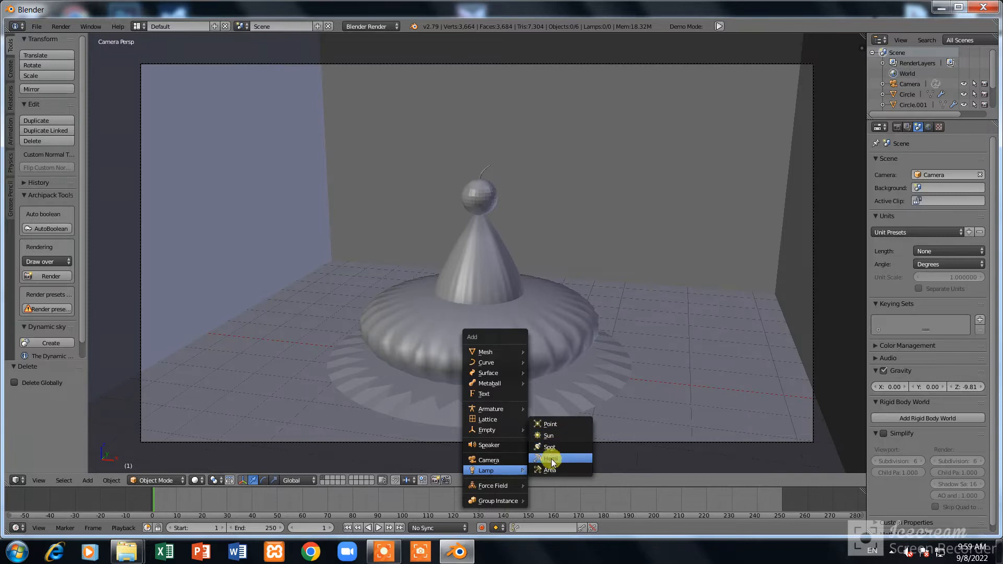
left_click(554, 424)
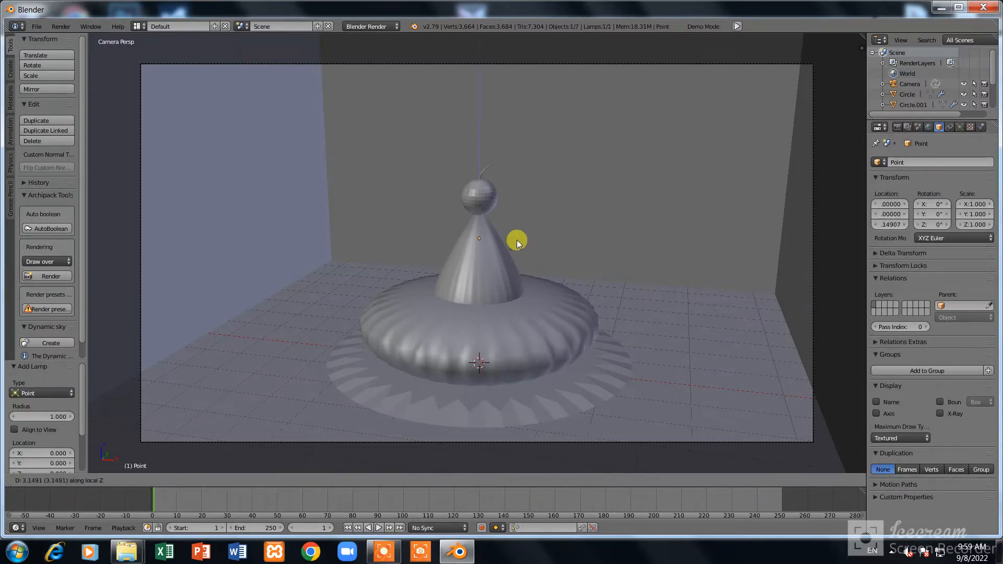
- Raise the Point lamp about 6.63 along Z, above the ball, and increase its energy to about 5.02
left_click(543, 97)
left_click(959, 127)
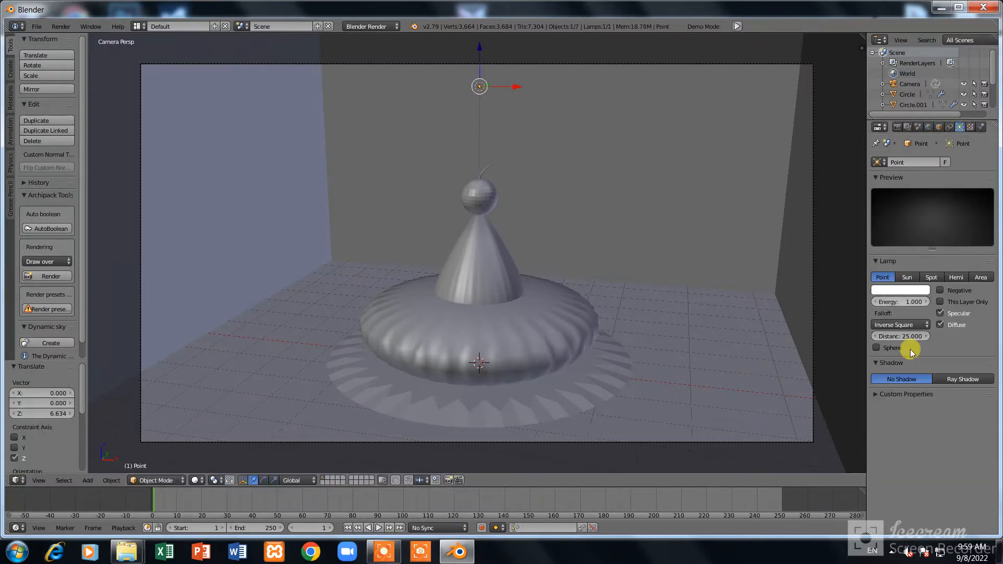
left_click_drag(894, 301, 1000, 301)
- Check the lighting in Rendered shading, return to Solid shading and lower the lamp's energy to 2
left_click(196, 479)
left_click(210, 411)
left_click(196, 480)
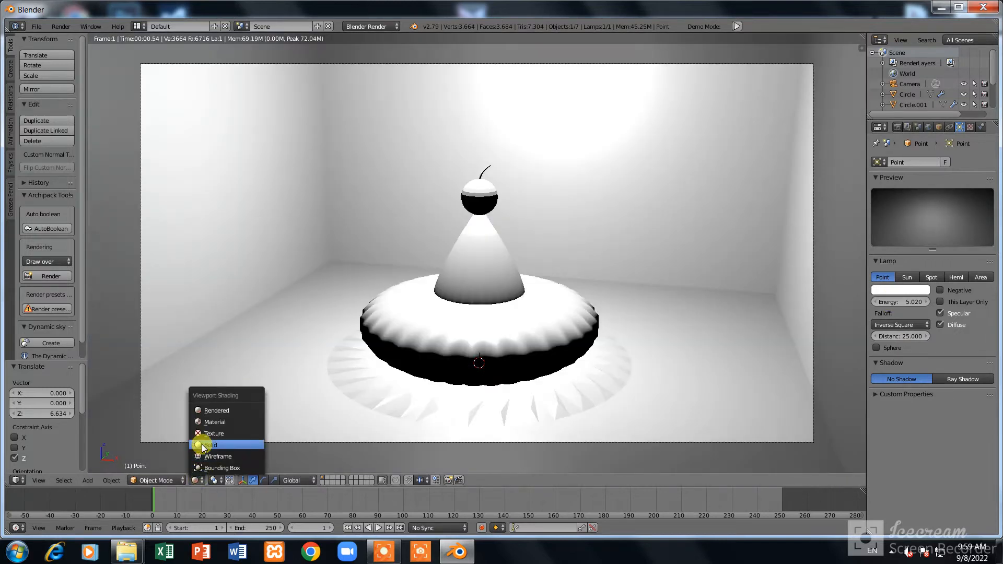
left_click(199, 445)
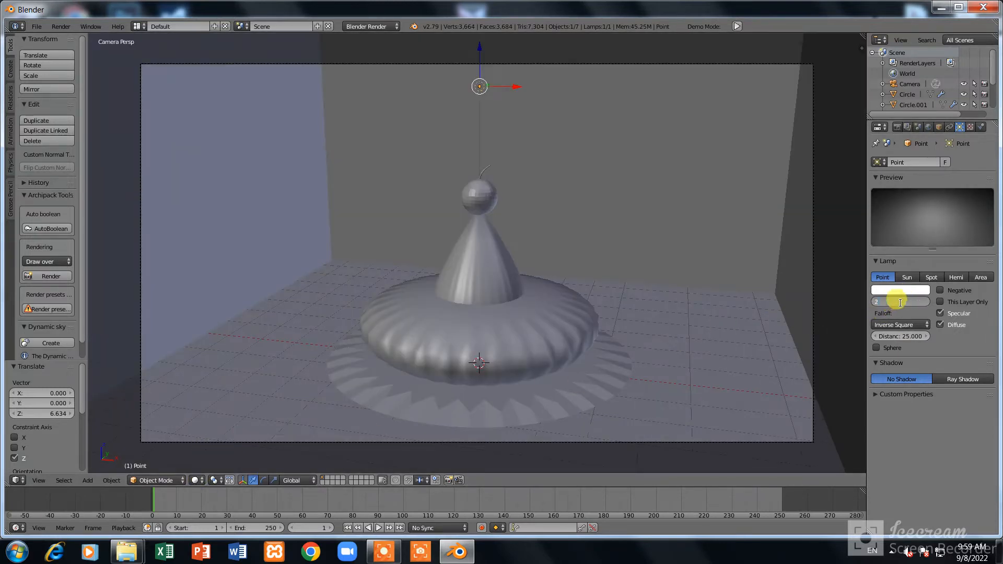
key("Return")
- Shade the stalked ball smooth and give it a new material with a red diffuse colour
right_click(486, 203)
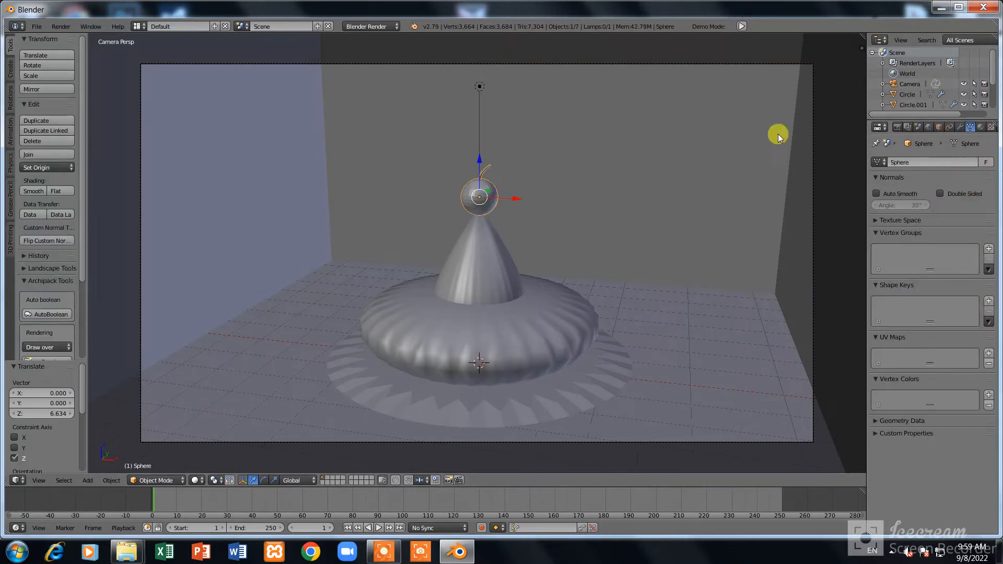
left_click(29, 190)
left_click(981, 127)
left_click(935, 194)
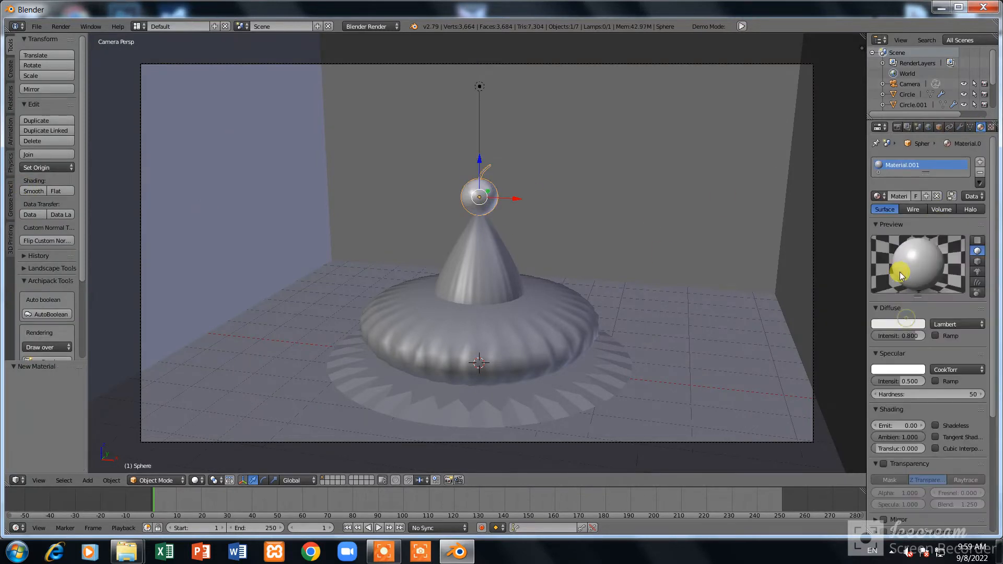
left_click(898, 323)
left_click(873, 252)
- Set the ball material's hardness to 511, emit to 0.23, ambient to about 0.842 and specular colour to orange
scroll(774, 343, "up", 2)
left_click_drag(914, 394, 985, 395)
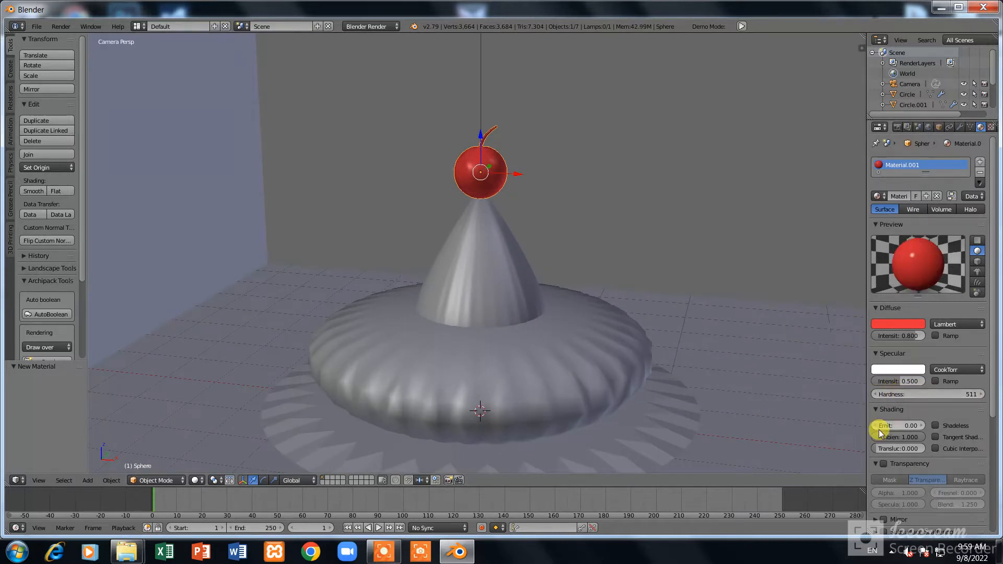
left_click_drag(884, 426, 909, 425)
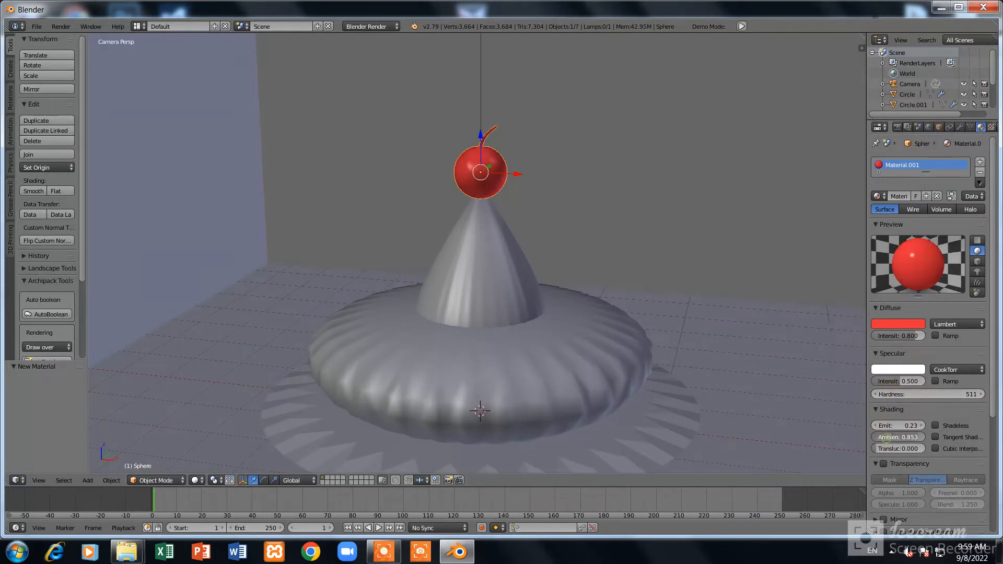
left_click(898, 369)
left_click(835, 256)
left_click_drag(836, 255, 861, 286)
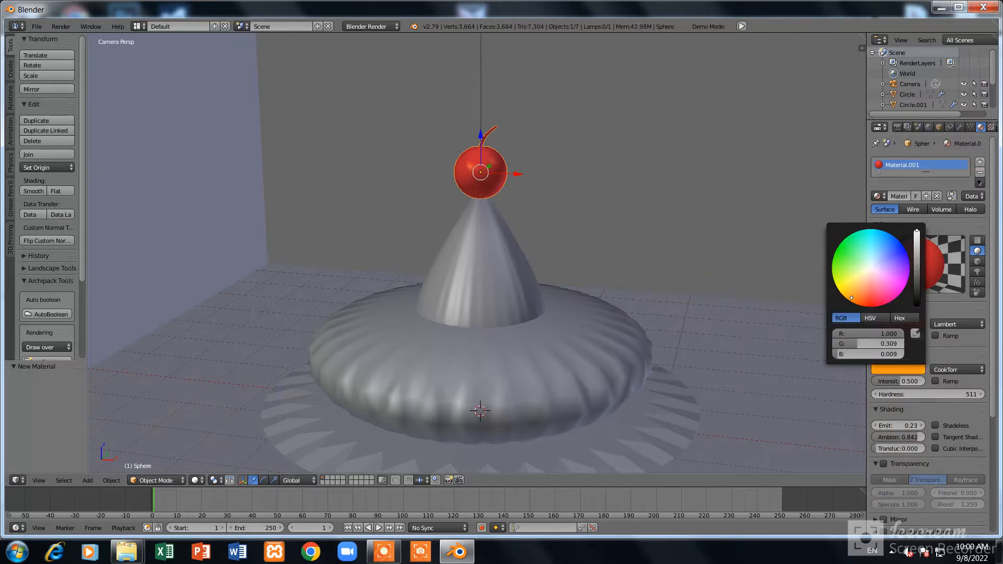
- Preview the ball in Rendered shading, soften its diffuse colour to a lighter red and return to Solid shading
left_click(203, 481)
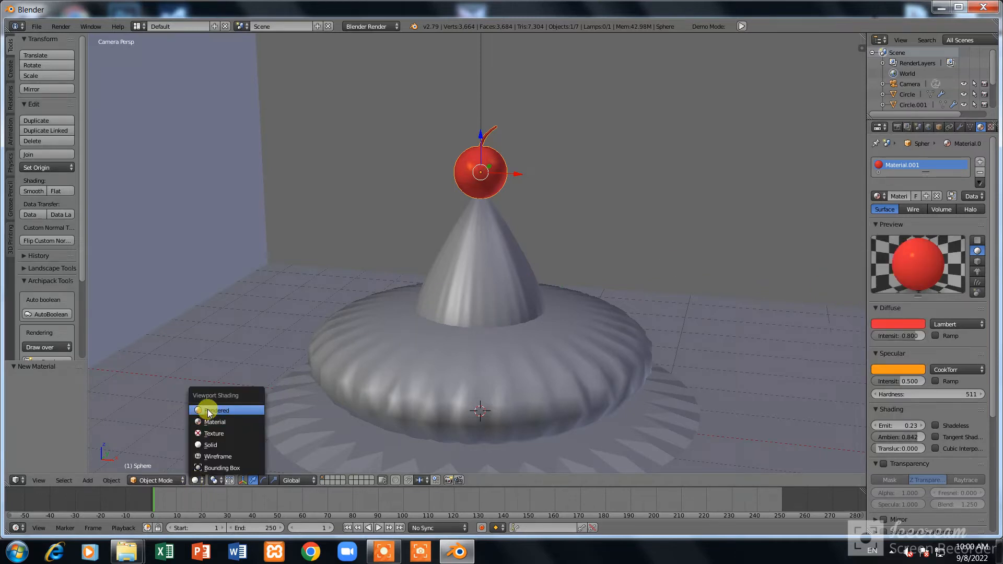
left_click(208, 409)
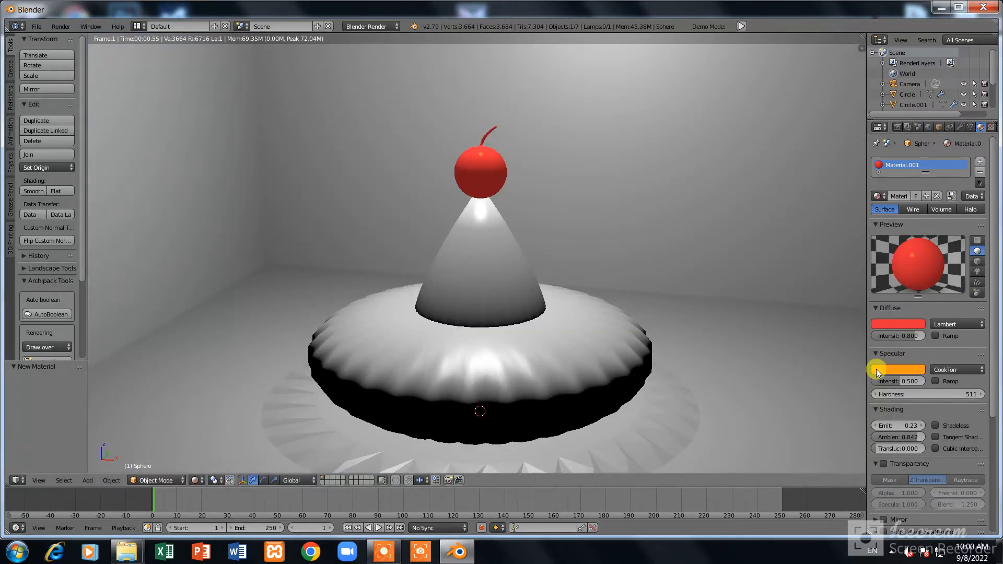
left_click(885, 324)
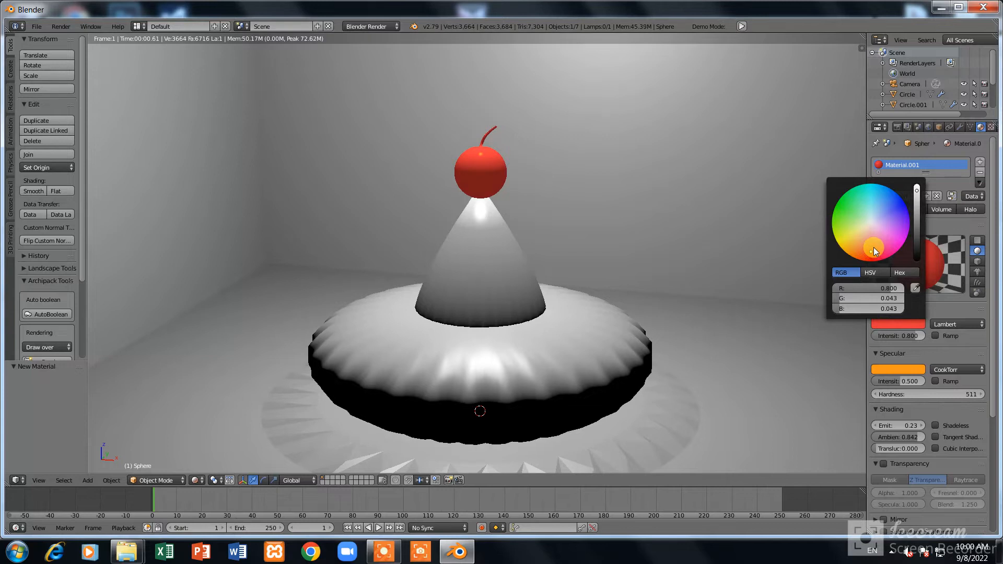
left_click(196, 480)
left_click(198, 447)
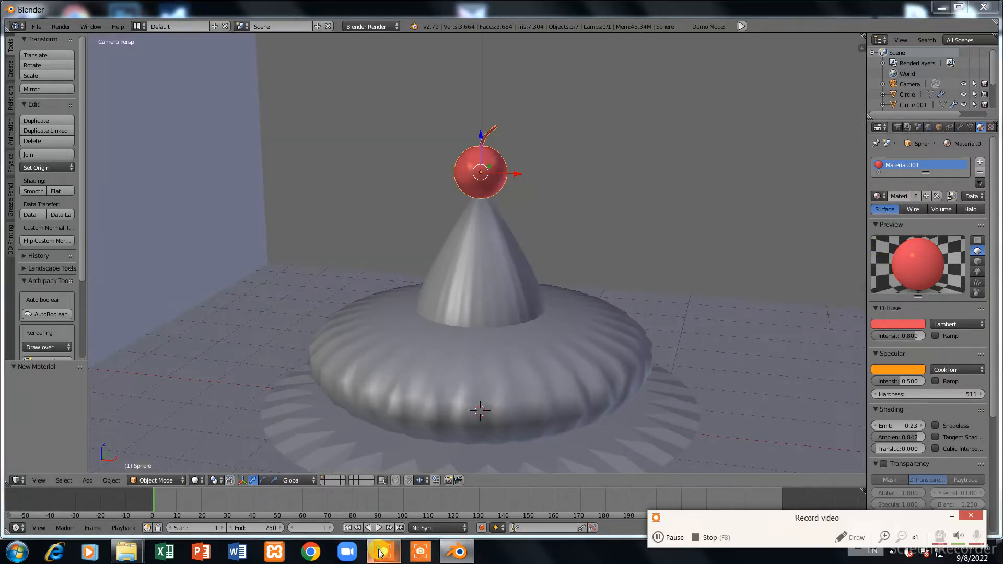
- Give the cone a new material with a brown diffuse colour
right_click(478, 272)
left_click(914, 196)
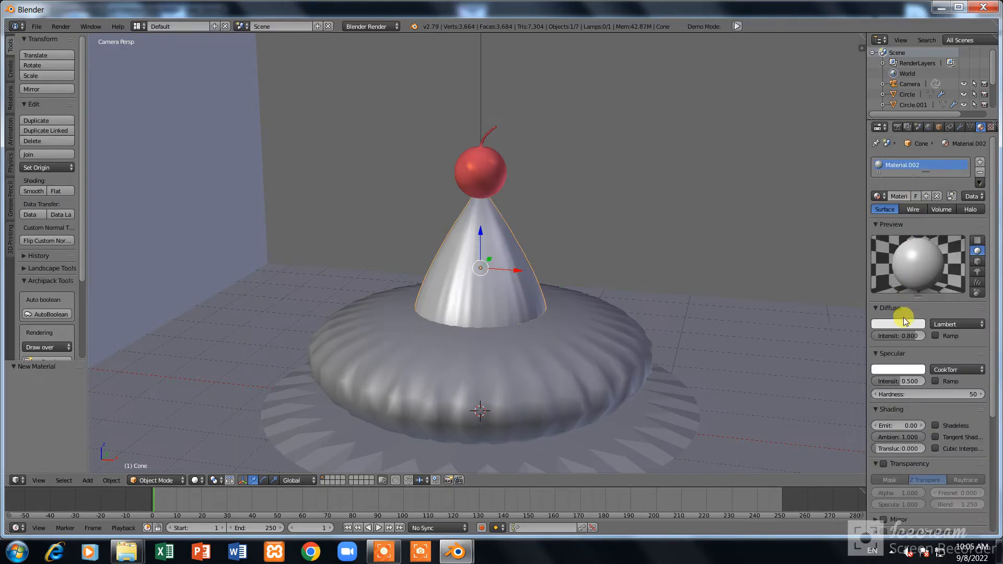
left_click(898, 324)
left_click_drag(872, 250, 917, 237)
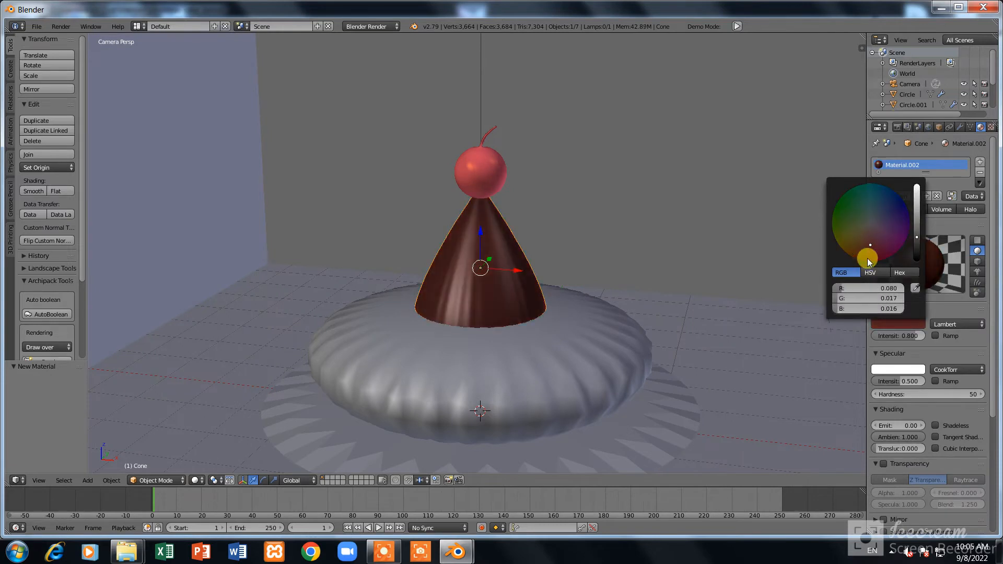
scroll(885, 242, "up", 4)
left_click_drag(869, 239, 868, 238)
- Give the ribbed rounded body a new material with a dark brown diffuse colour, about R 0.087, G 0.017, B 0.012
right_click(611, 365)
left_click(912, 195)
left_click(897, 324)
left_click(870, 252)
left_click(915, 237)
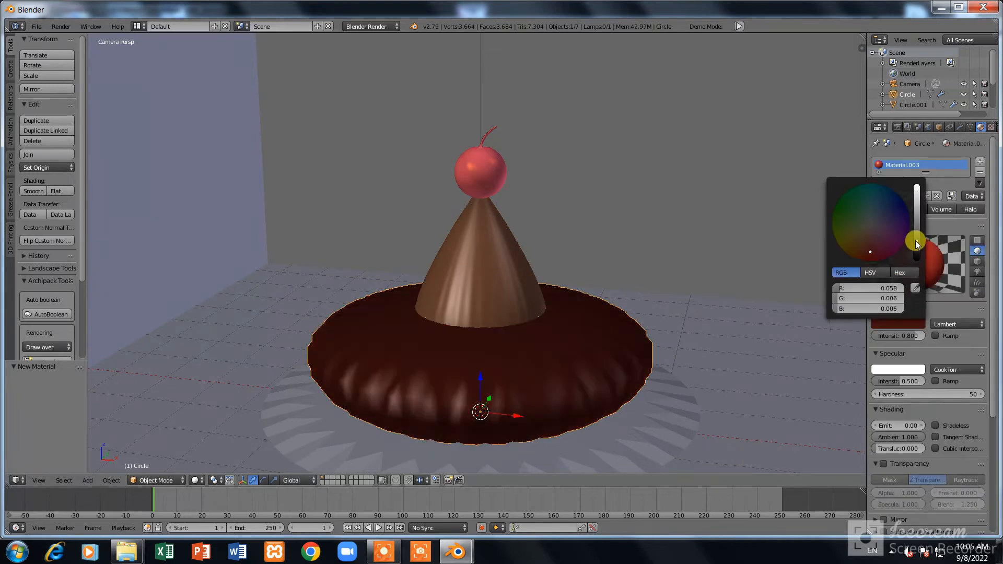
left_click(916, 325)
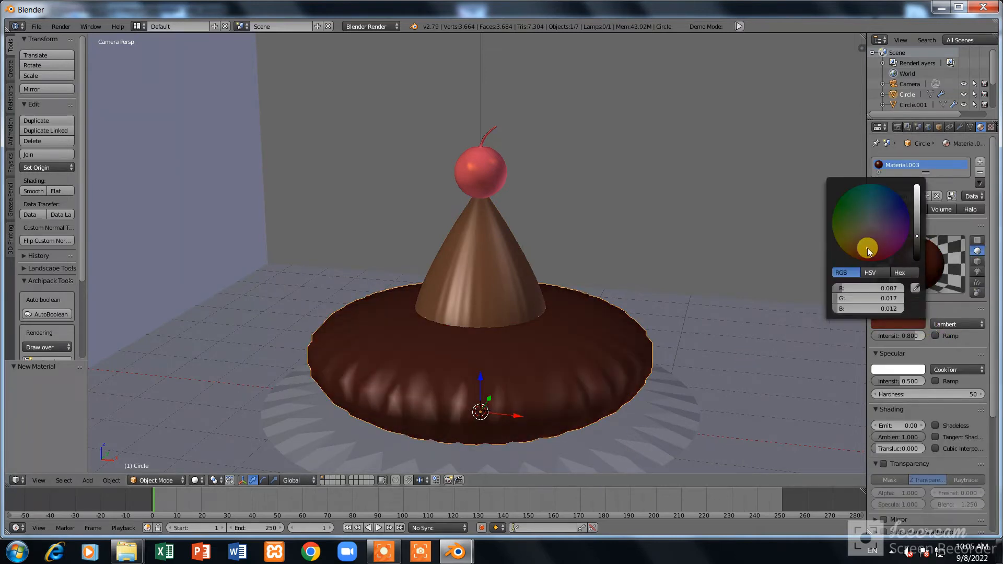
- Shift the diffuse colours of the cone and the rounded body to warmer chocolate browns
right_click(512, 302)
left_click(914, 324)
left_click(869, 245)
right_click(481, 410)
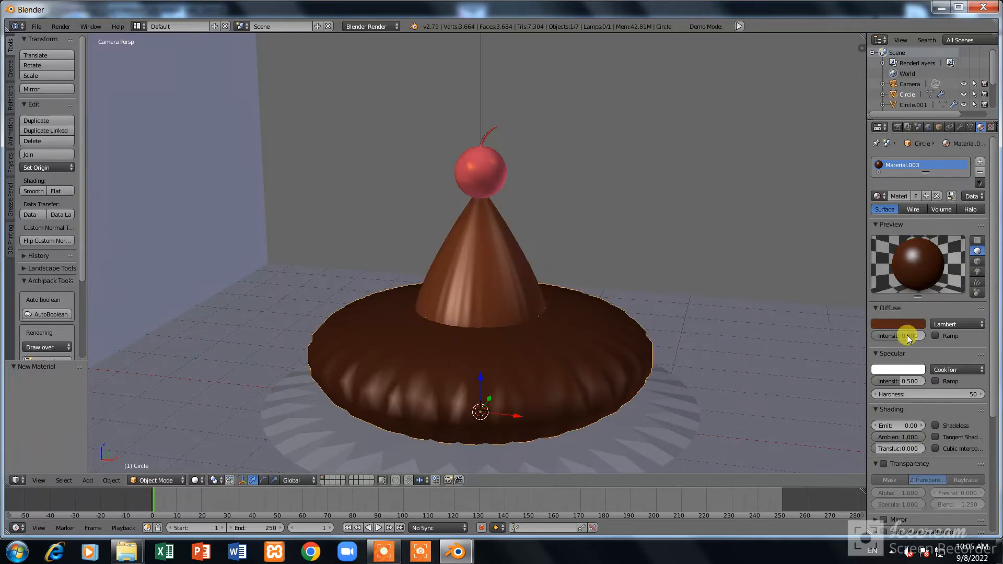
right_click(468, 352)
key("shift+a")
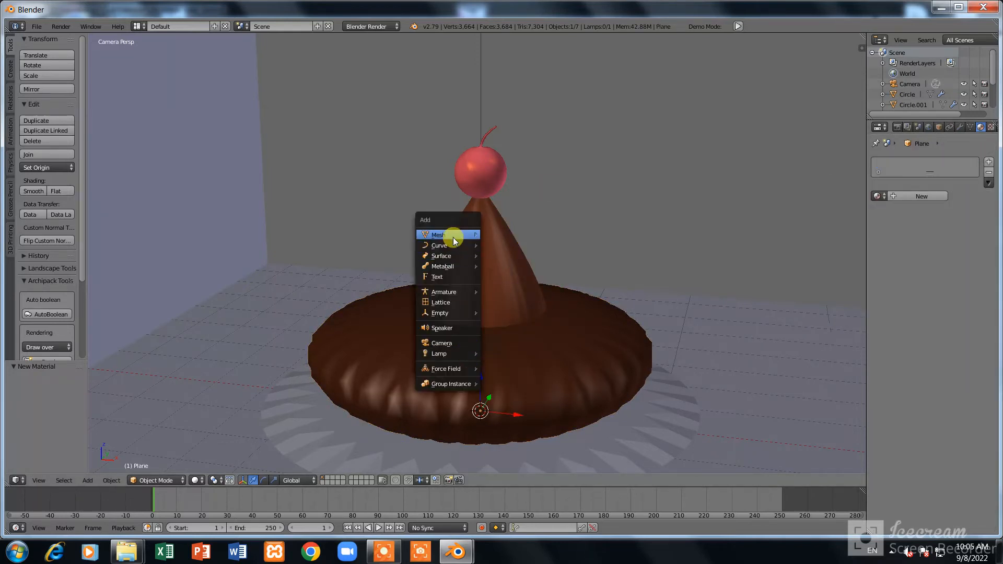
mouse_move(426, 560)
left_click(651, 519)
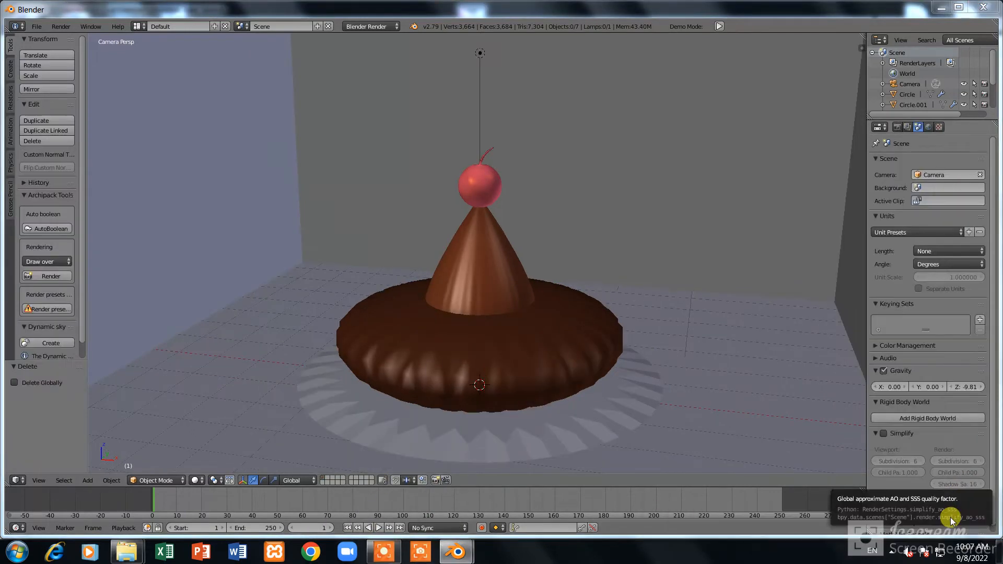
- Add a mesh circle at the 3D cursor, fill it with a face and raise it along Z around the cone
key("shift+a")
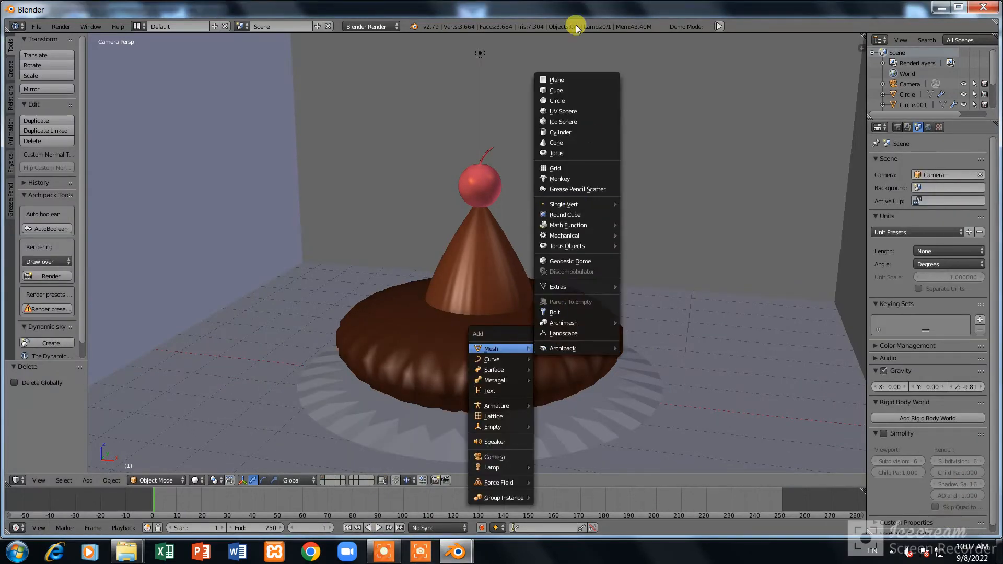
key("shift+a")
mouse_move(502, 229)
left_click(538, 249)
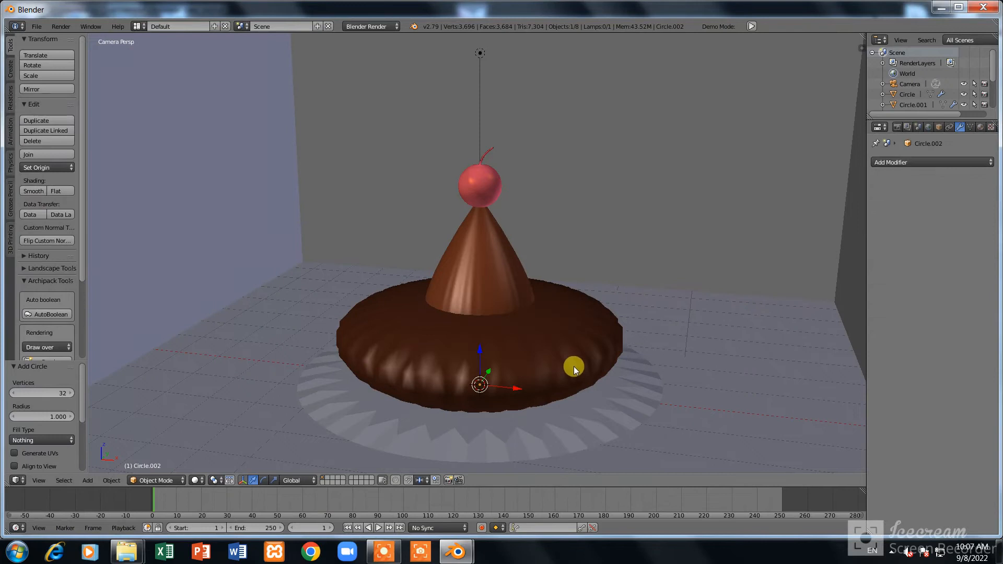
key("Tab")
key("e")
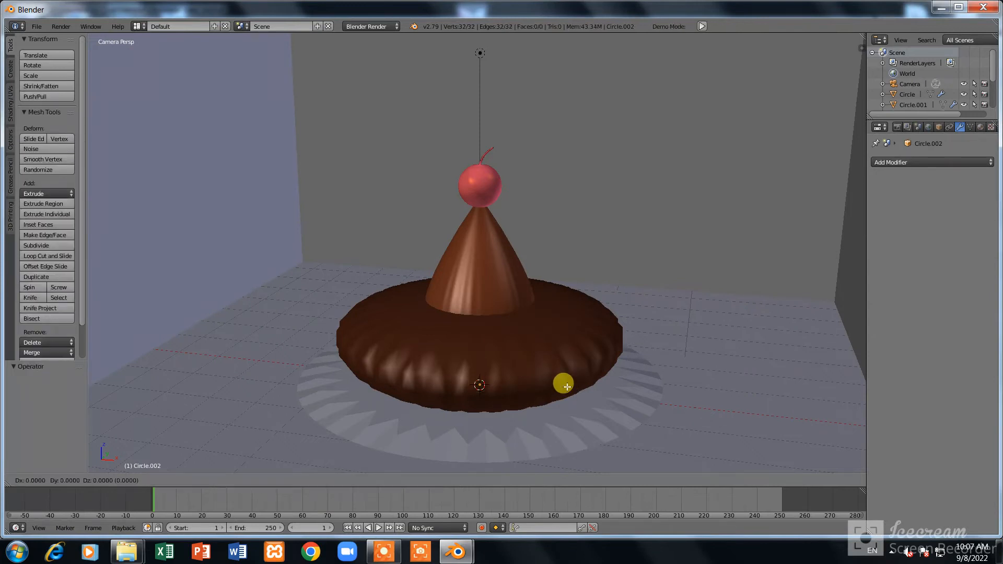
key("Escape")
key("f")
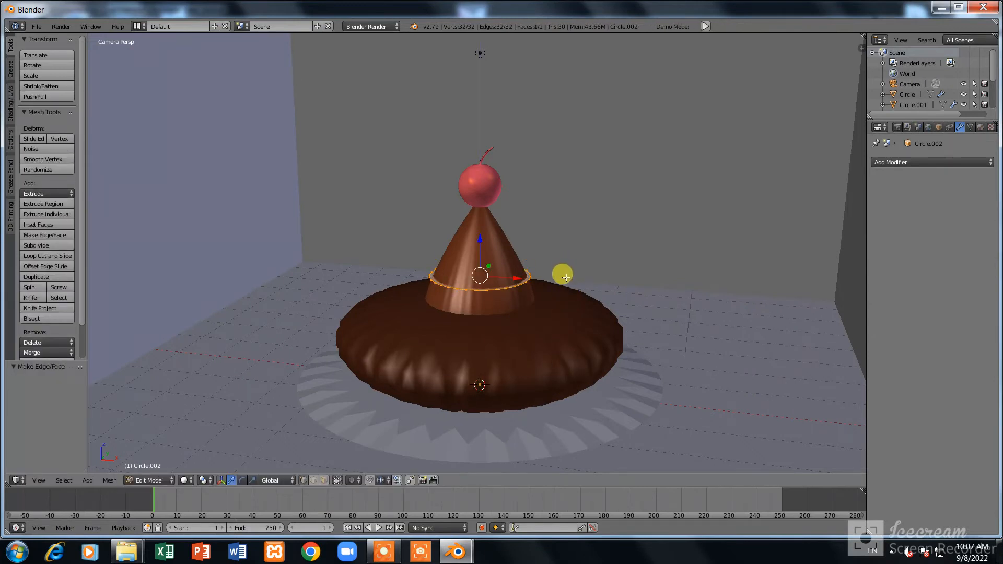
- Enlarge the circular face, extrude it upward into a thin disc and add a Subdivision Surface modifier
key("s")
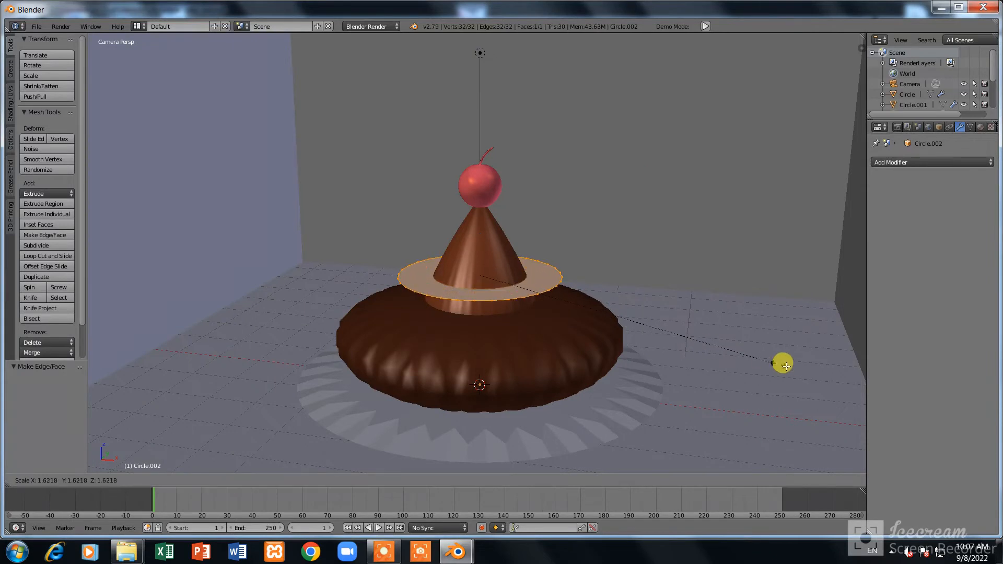
left_click(190, 407)
key("e")
left_click(458, 329)
left_click(959, 162)
left_click(773, 321)
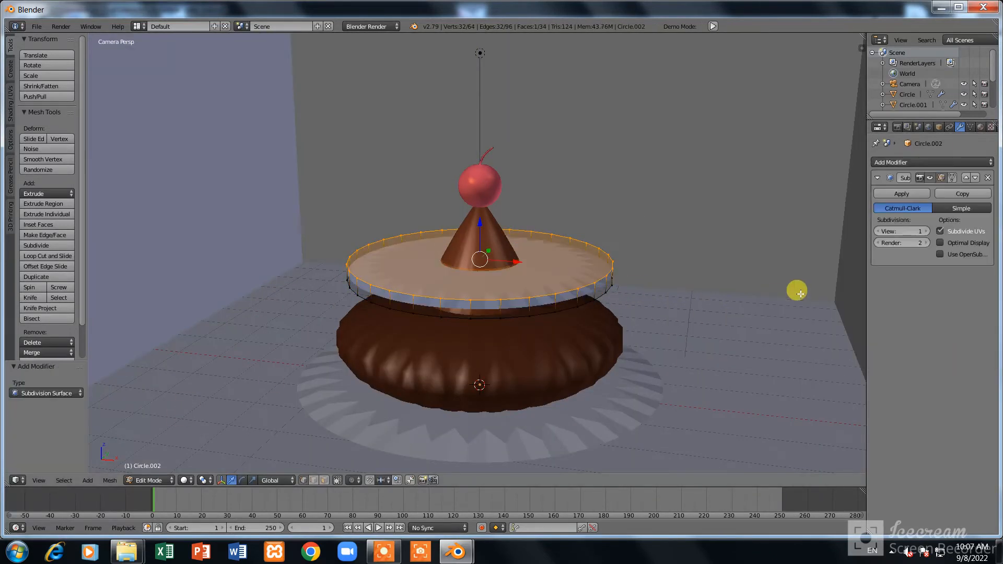
- Inset the disc's top face by about 2.81, raise the inner face along Z and finish editing the mesh
key("i")
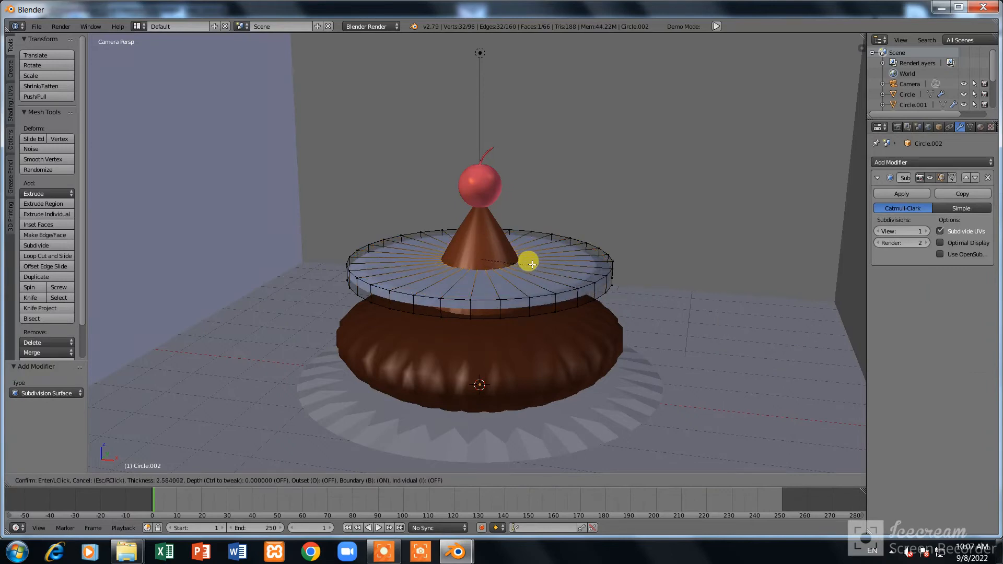
left_click(522, 258)
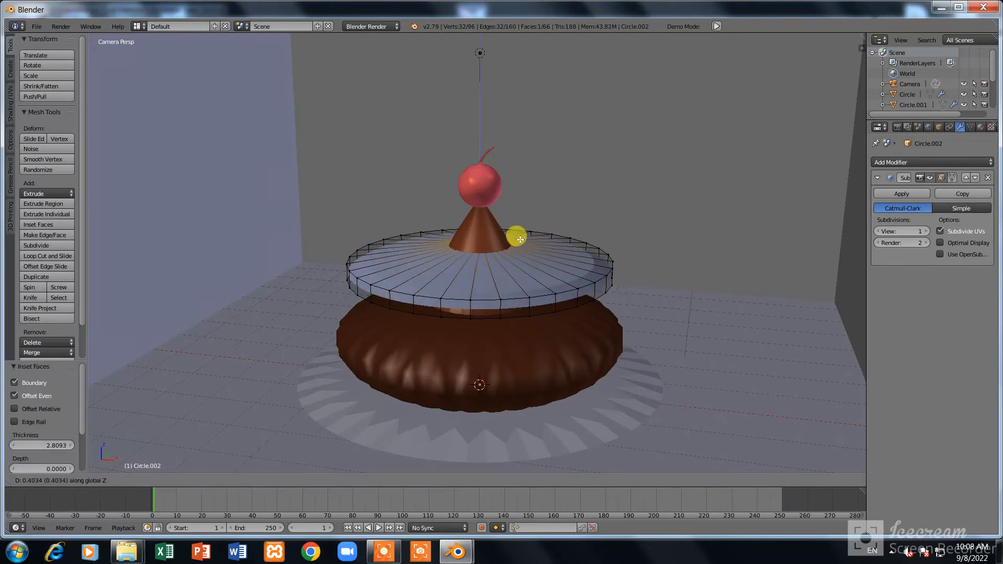
key("Tab")
- Lower the disc onto the rounded body, scale it by about 1.117 and move it down another 0.431 along Z
key("g")
key("z")
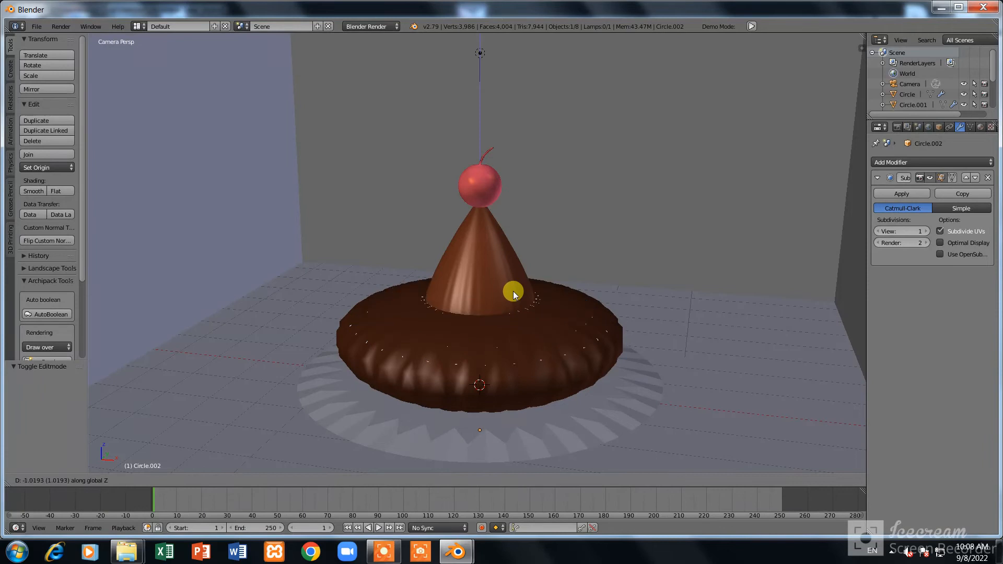
left_click(513, 290)
key("s")
left_click(621, 365)
key("g")
key("z")
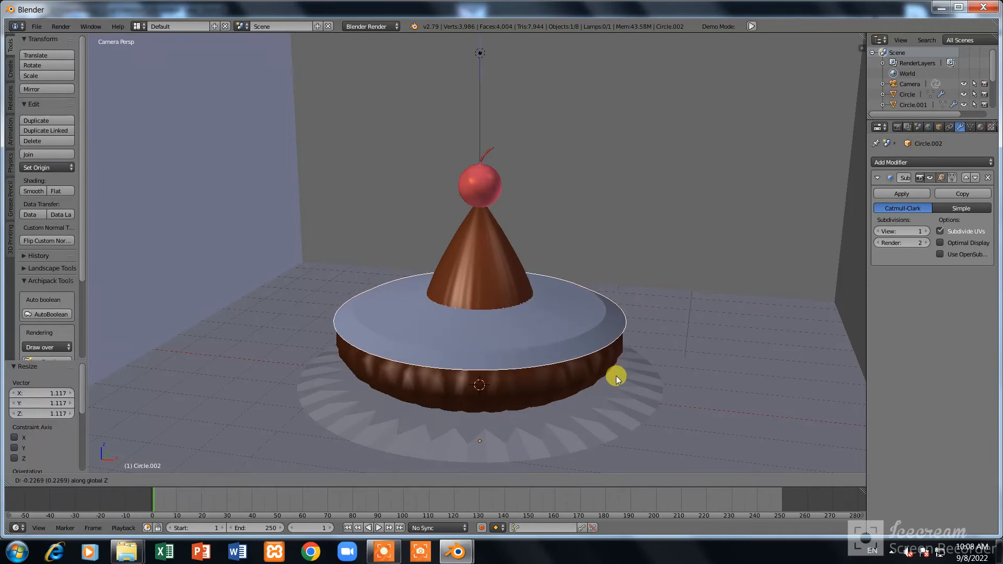
left_click(604, 384)
- Give the pleated base ring a new material with its diffuse colour set to hex FFFFFF
scroll(490, 415, "down", 1)
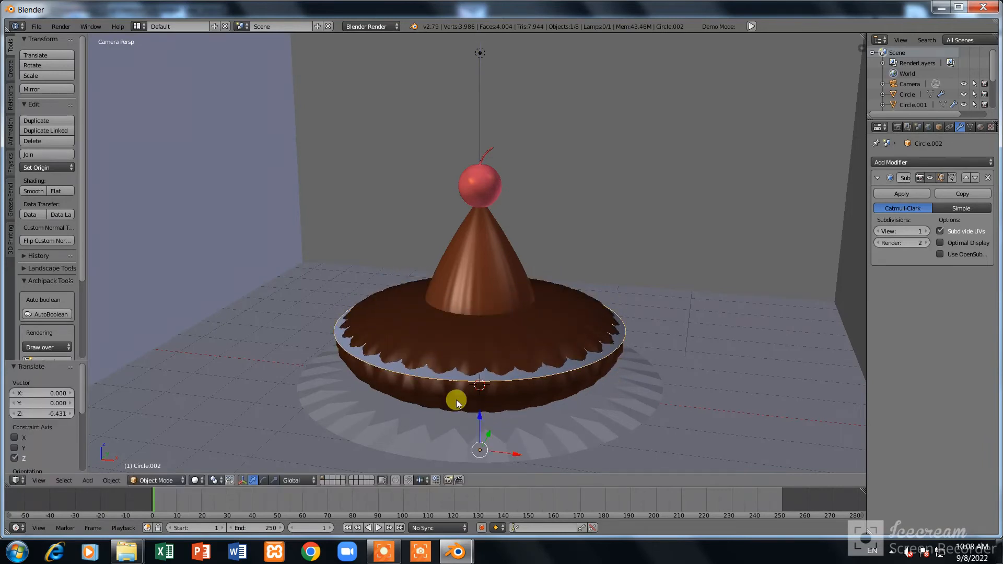
scroll(489, 415, "up", 1)
right_click(528, 409)
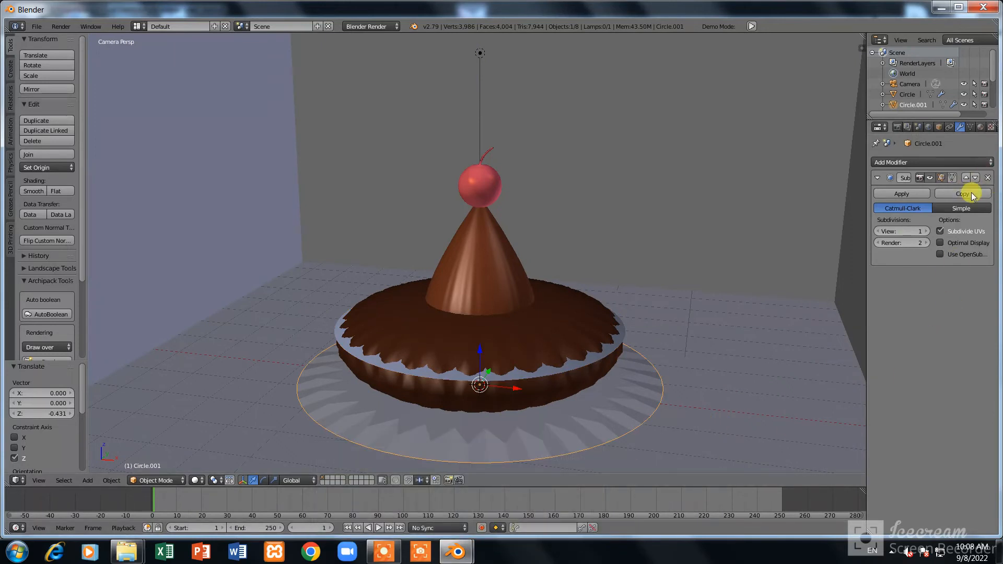
left_click(981, 127)
left_click(933, 195)
left_click(903, 324)
left_click(892, 288)
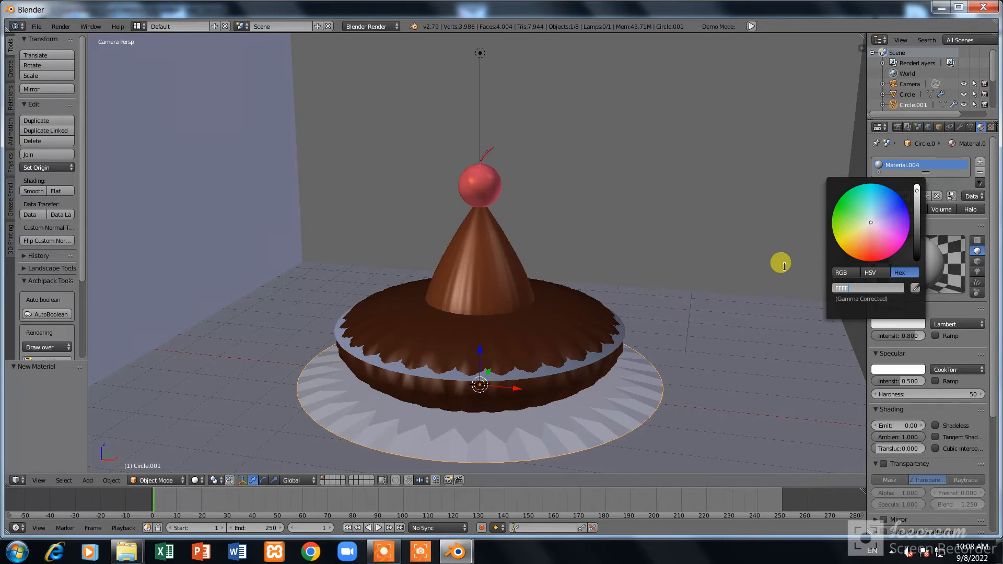
type("FFFFFF")
key("Return")
- Switch the camera view to Rendered shading and change the ball's diffuse colour to a more saturated red
left_click(197, 480)
left_click(212, 411)
scroll(503, 307, "down", 1)
right_click(480, 198)
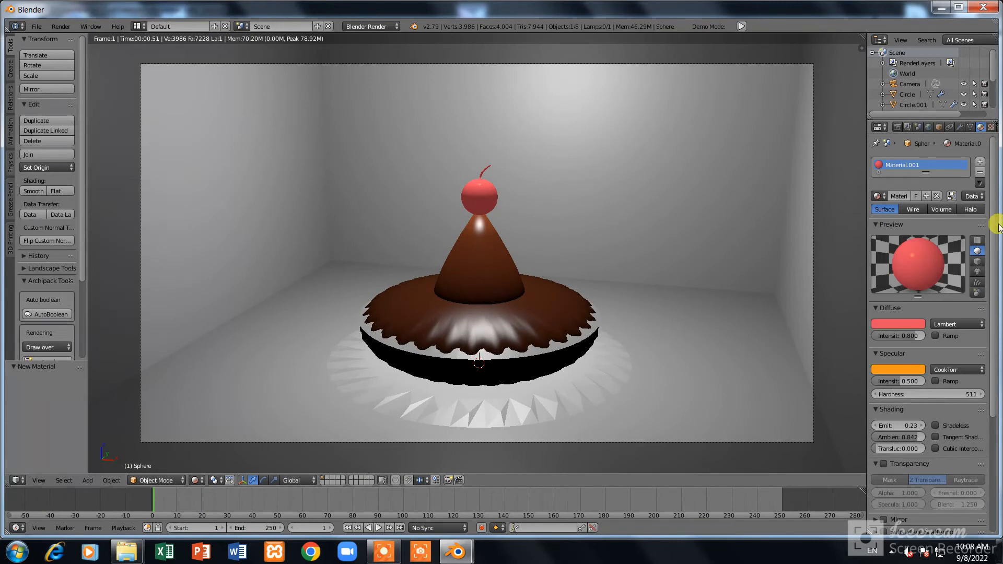
left_click(898, 324)
left_click(892, 252)
- Change the specular colour of the pleated base ring's material to red, about FF2E45
right_click(598, 381)
right_click(485, 415)
left_click(888, 370)
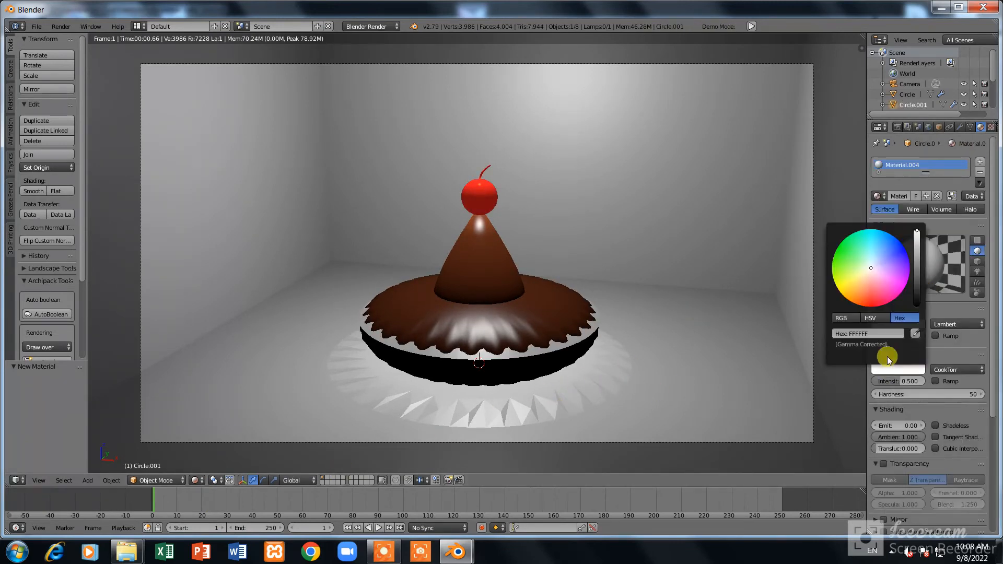
left_click(867, 307)
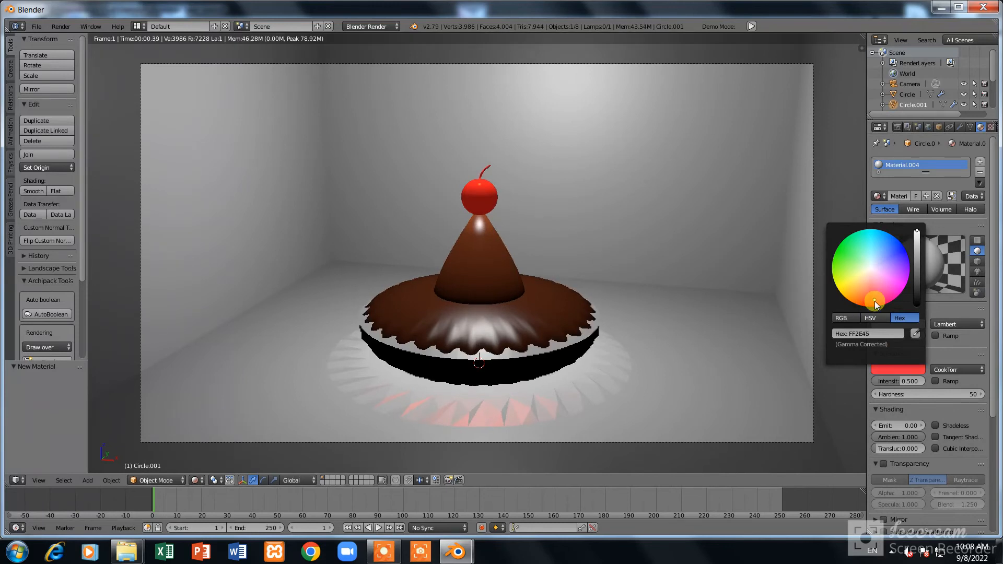
- Select the point lamp and change its light colour to a pale bluish white
scroll(918, 86, "down", 3)
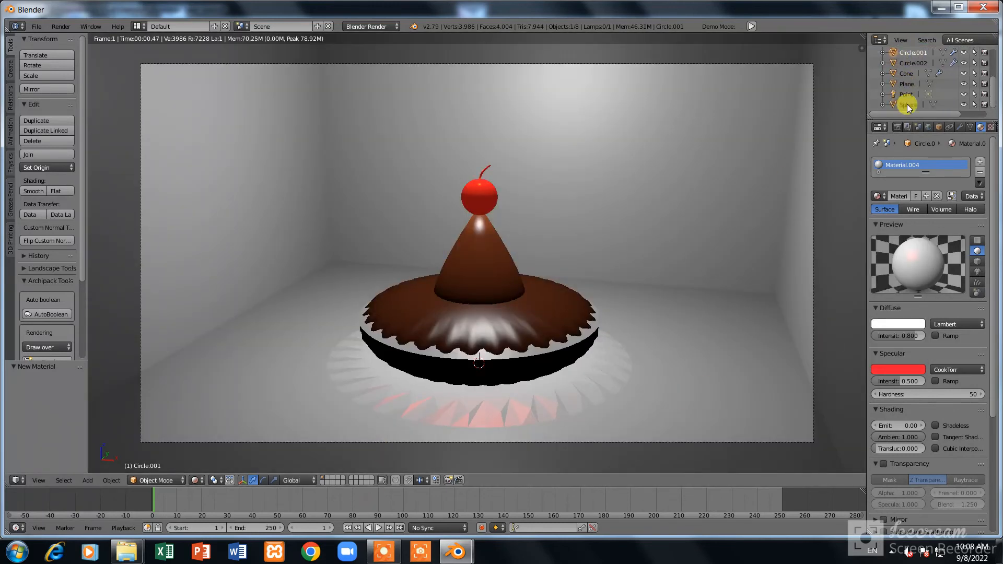
left_click(902, 96)
left_click(906, 287)
left_click_drag(882, 221, 874, 187)
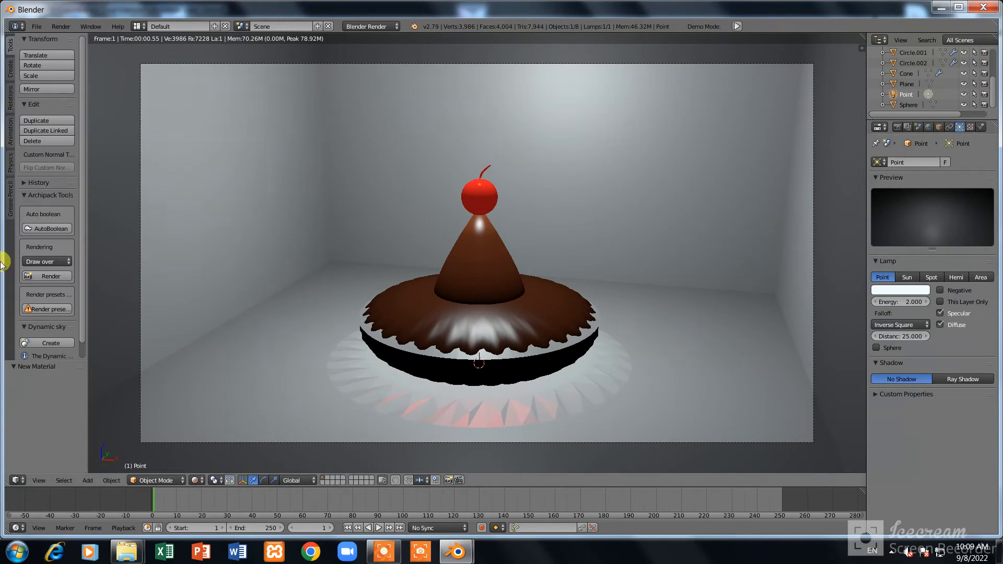
- Change the specular colour of the pleated base ring's material to a very pale pink and switch the camera view to Solid shading
right_click(579, 410)
left_click(895, 325)
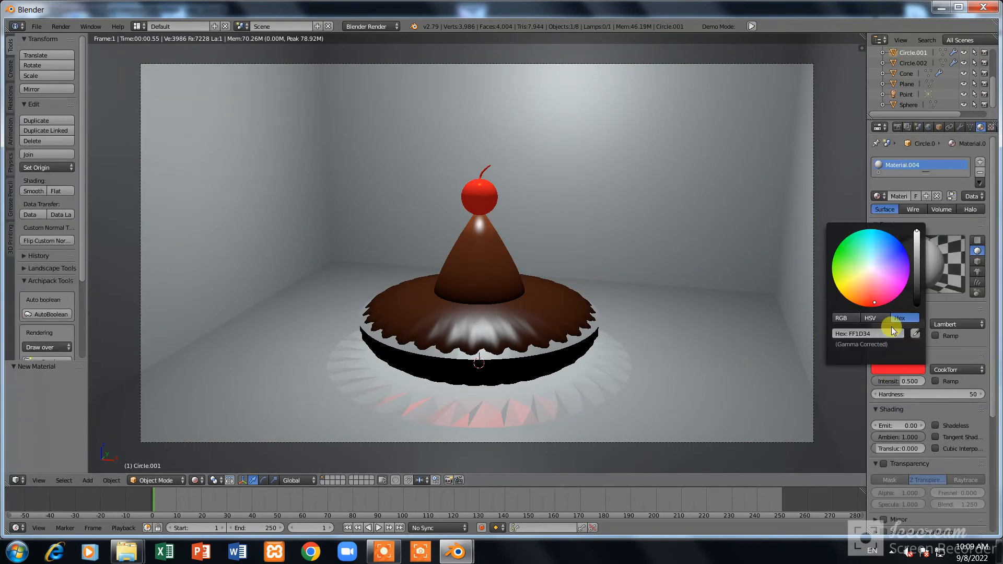
left_click(870, 268)
left_click(195, 483)
left_click(210, 446)
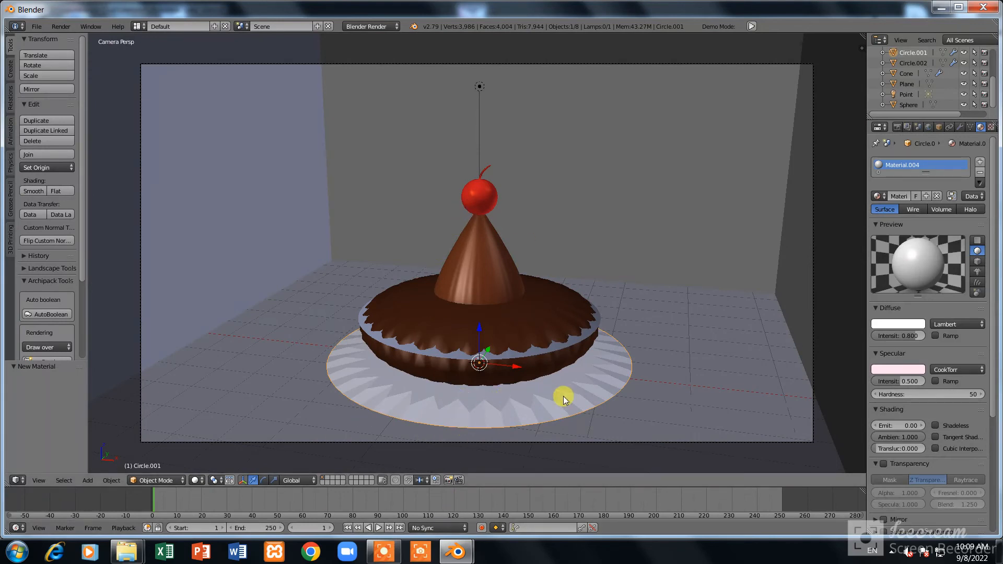
- Set the base ring's diffuse colour to black and show the camera view in Rendered shading
left_click(891, 323)
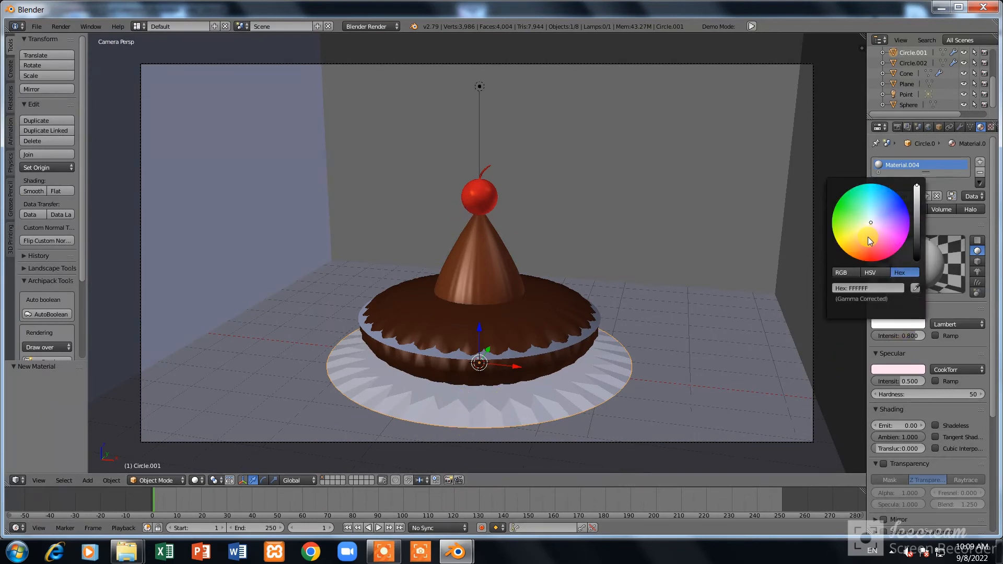
left_click(867, 237)
left_click(895, 318)
left_click_drag(914, 224, 916, 261)
left_click(196, 480)
left_click(243, 405)
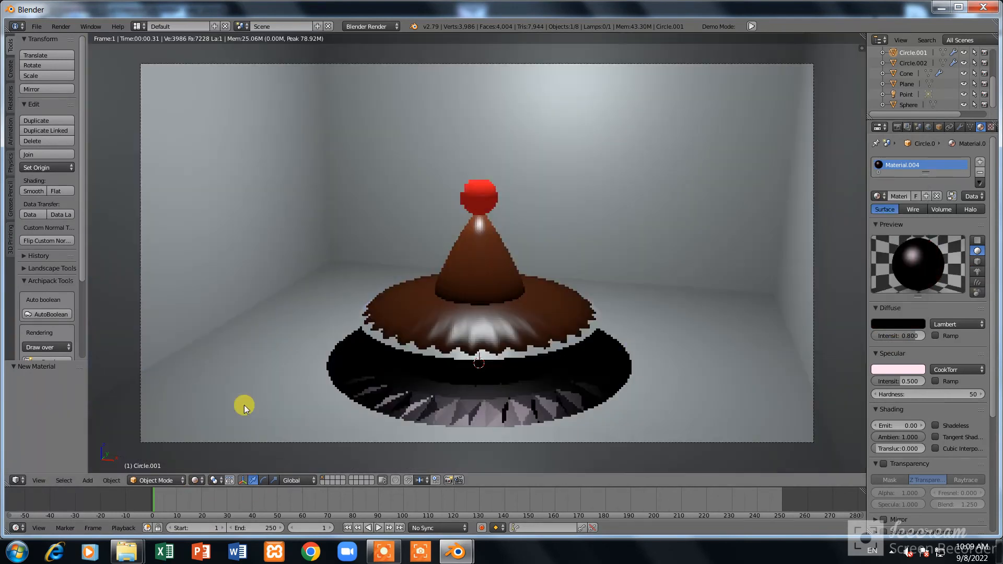
- Change the base ring's specular colour to light pink, trying a pale green tint on the way
left_click(891, 373)
left_click_drag(877, 266, 905, 250)
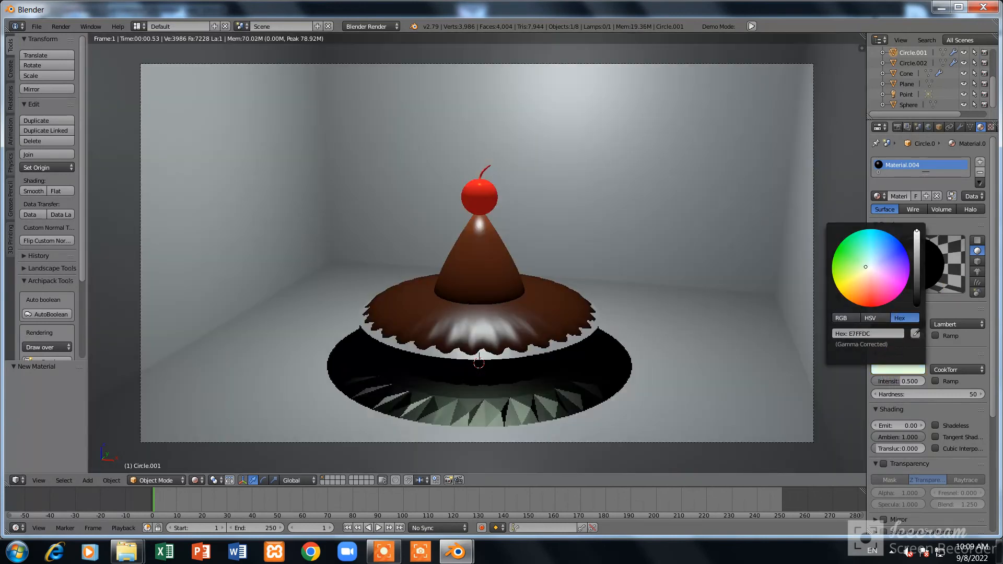
left_click(875, 277)
left_click(517, 389)
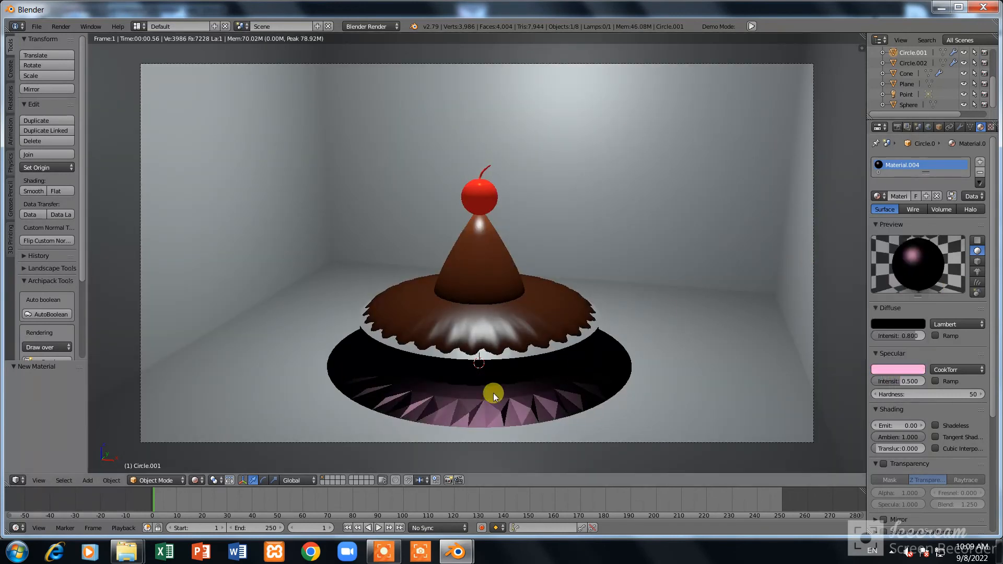
- In Solid shading, duplicate the point lamp twice, placing one copy left of the dessert and the other near the right wall
left_click(195, 480)
left_click(211, 435)
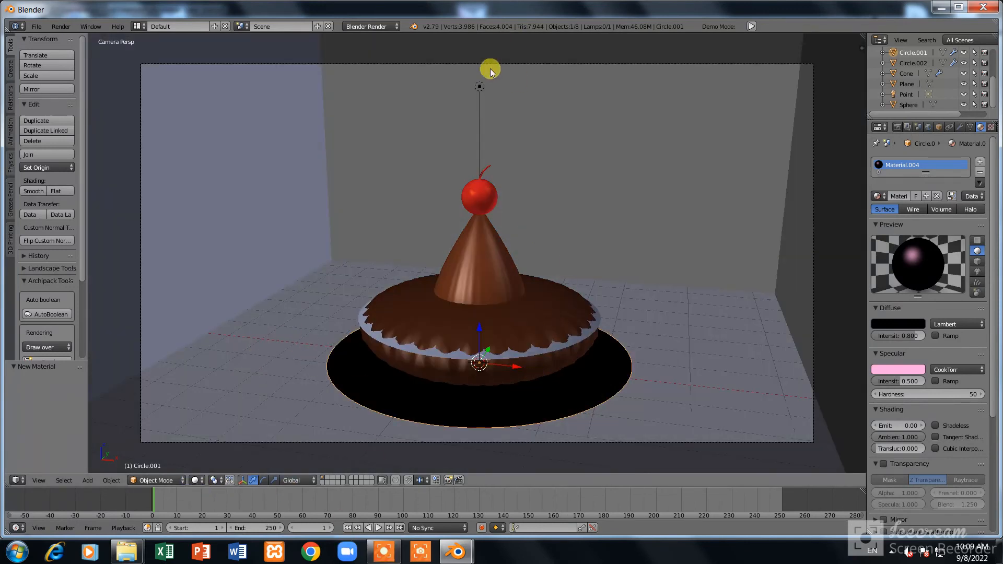
right_click(480, 86)
key("shift+d")
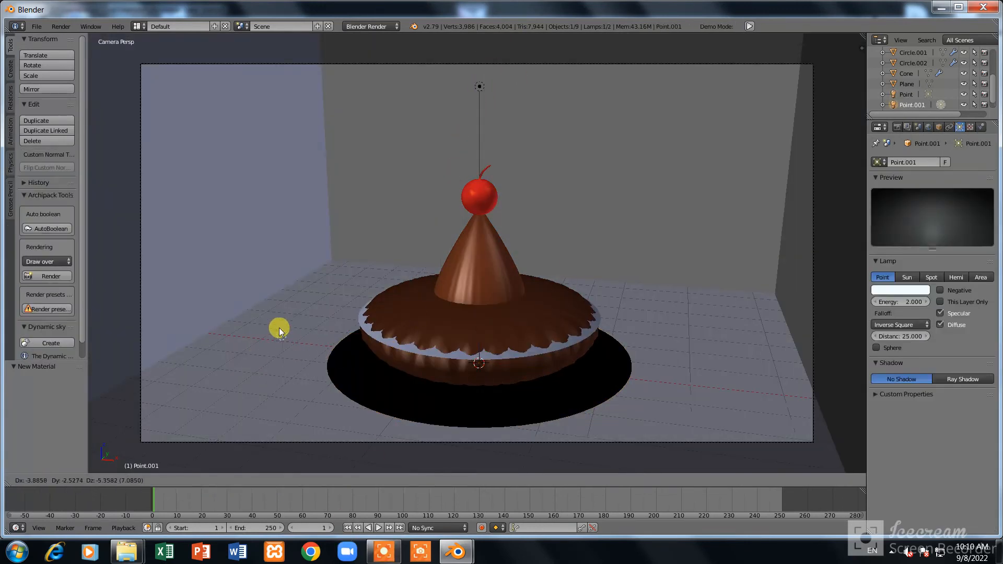
left_click(180, 318)
key("shift+d")
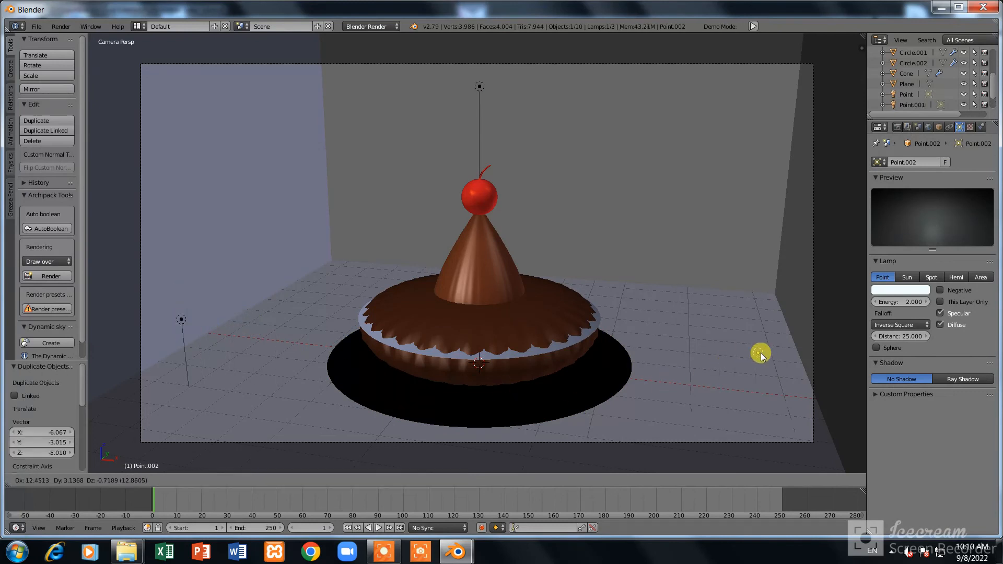
left_click(788, 309)
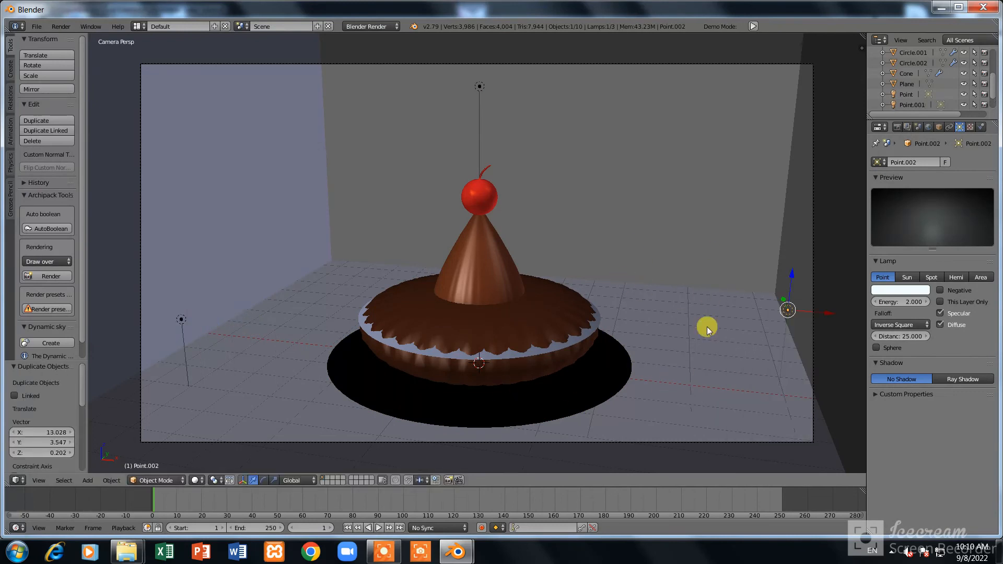
- Duplicate the right-hand lamp and position the copy from the top view, moved about -3.333 along X and 5.651 along Y
key("shift+d")
key("KP_0")
key("KP_7")
left_click(425, 187)
key("KP_0")
- Display the camera view in Rendered shading and set the newest point lamp's energy to 0.8
left_click(198, 480)
left_click(205, 426)
left_click_drag(906, 302, 904, 302)
left_click(904, 302)
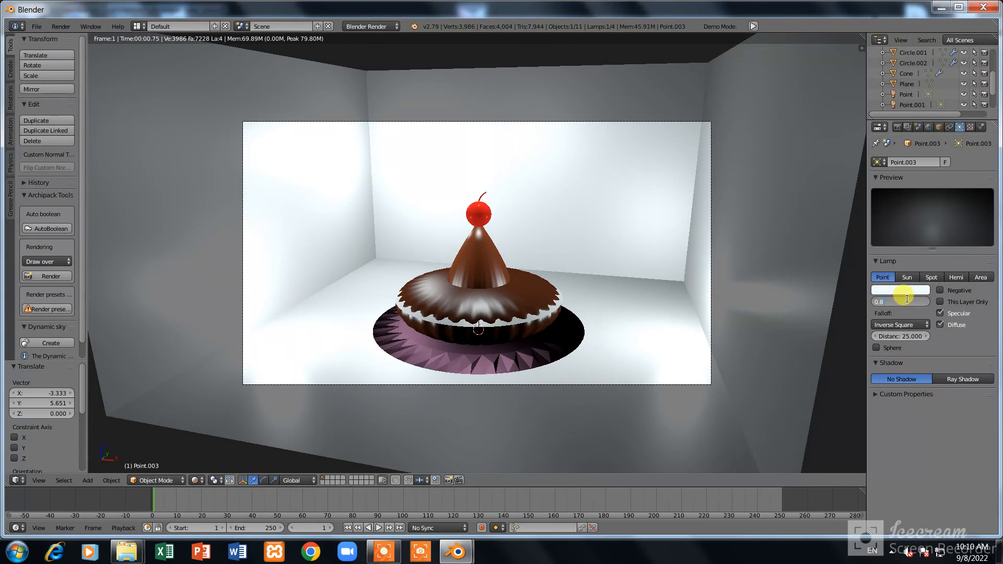
key("Return")
scroll(645, 299, "up", 3)
scroll(645, 299, "down", 1)
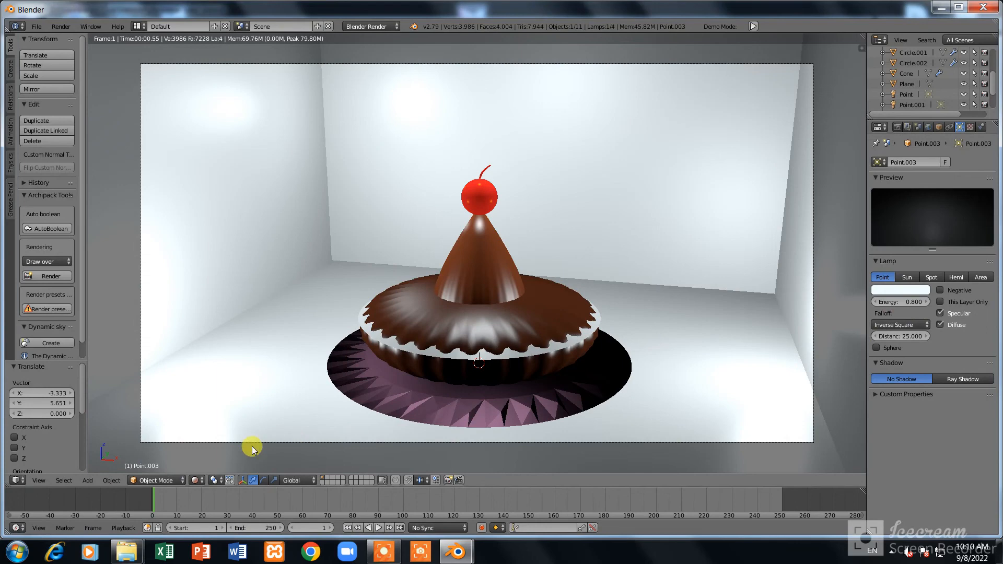
left_click(195, 481)
left_click(384, 551)
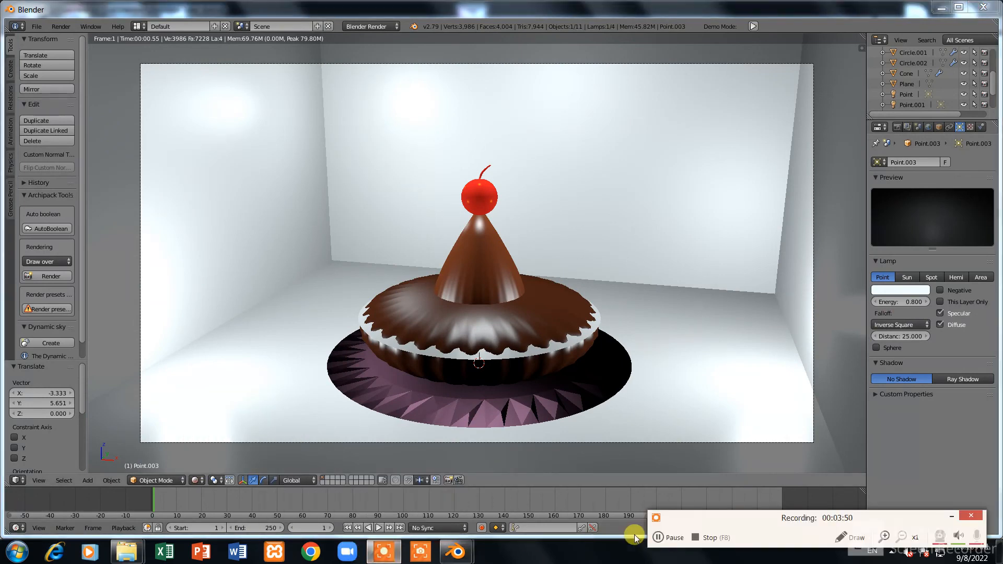